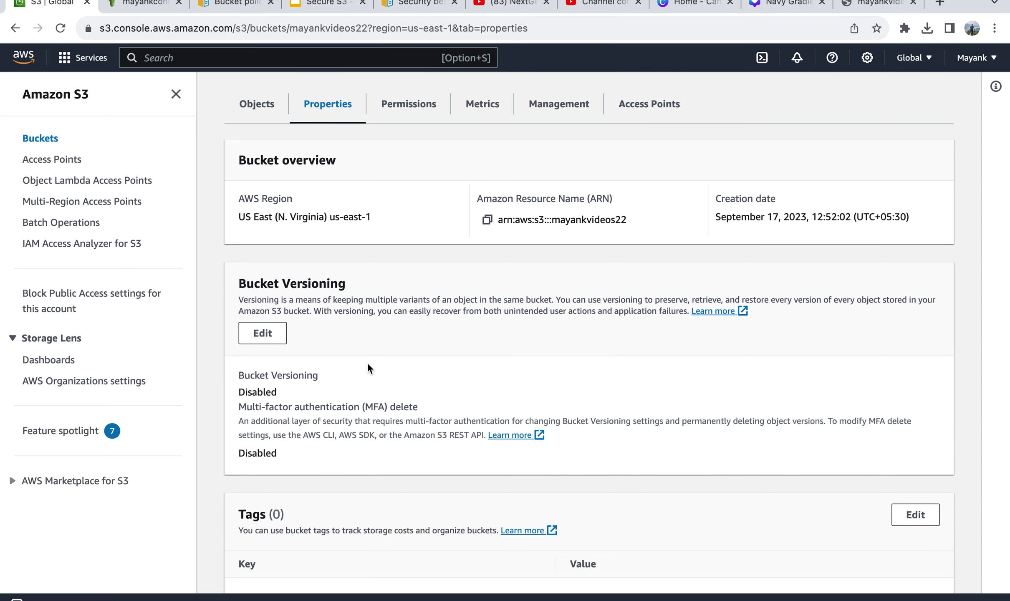
Review the bucket's properties, from versioning and default encryption through Object Lock, Requester pays and static website hosting
{"action": "scroll", "coordinate": [367, 367], "scroll_direction": "down", "scroll_amount": 6}
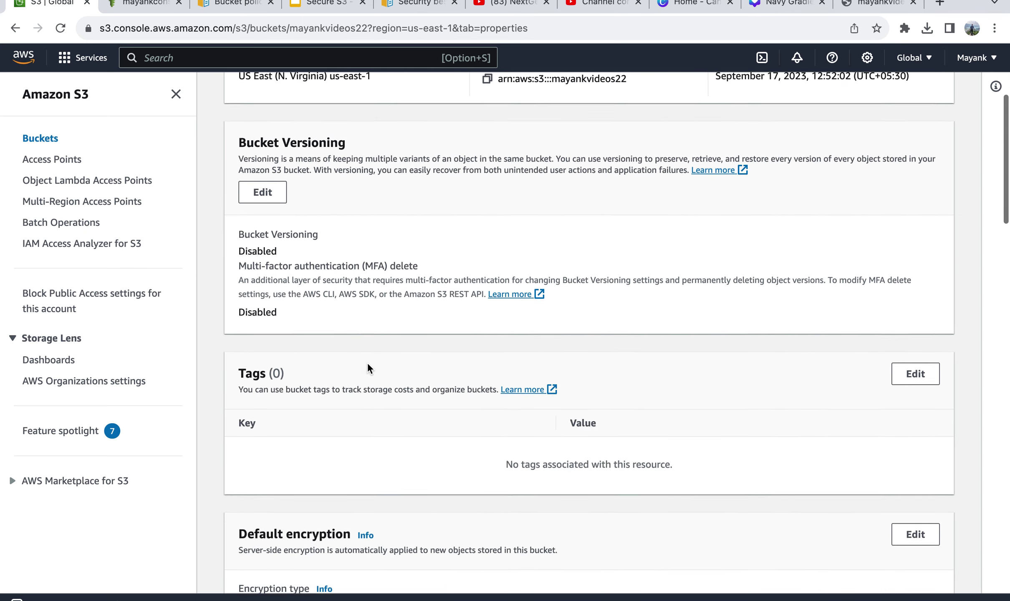
{"action": "scroll", "coordinate": [368, 367], "scroll_direction": "down", "scroll_amount": 20}
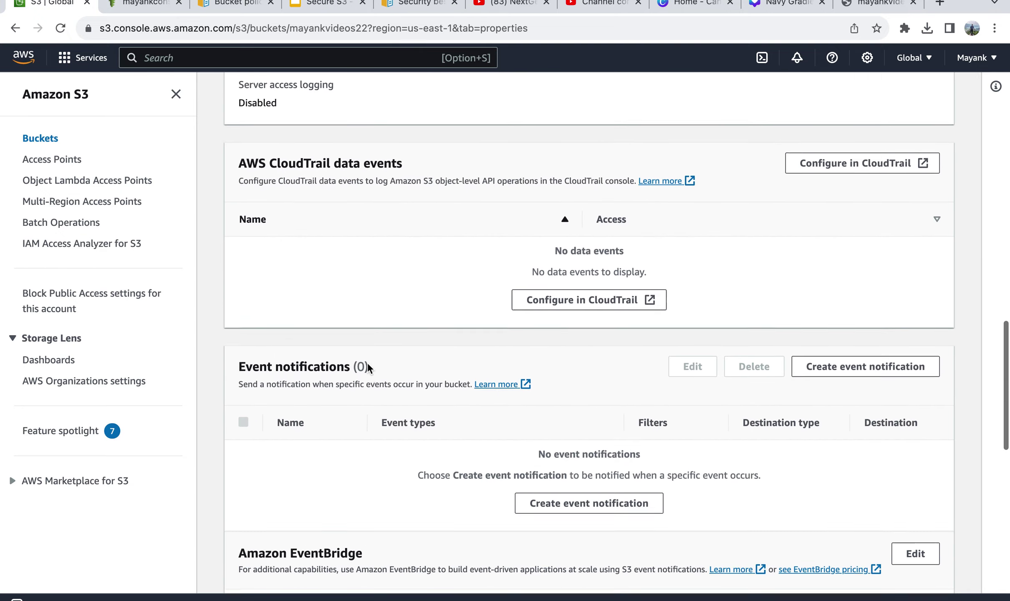
{"action": "scroll", "coordinate": [368, 367], "scroll_direction": "down", "scroll_amount": 10}
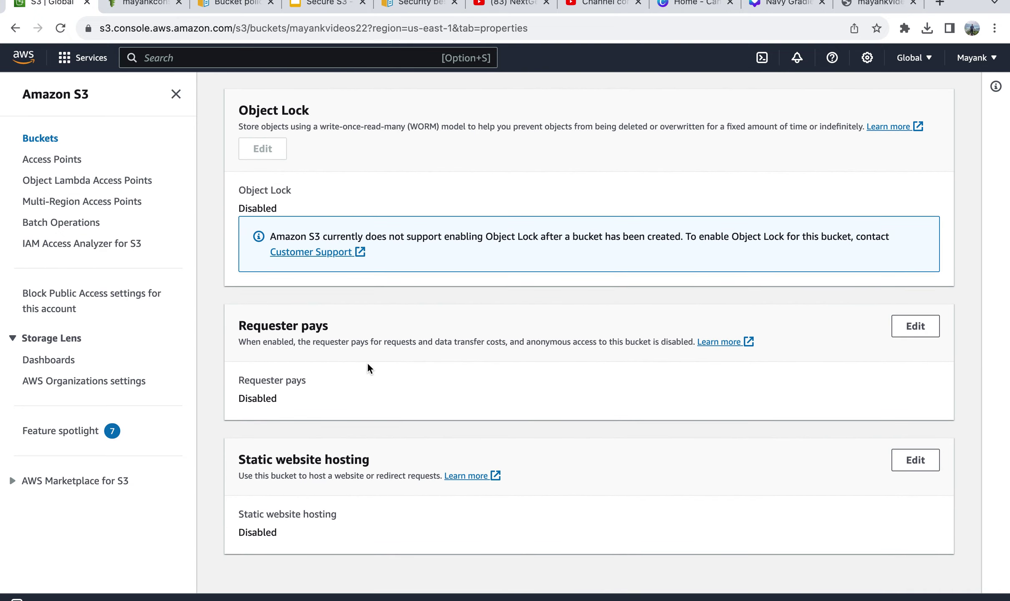
{"action": "scroll", "coordinate": [367, 368], "scroll_direction": "up", "scroll_amount": 3}
{"action": "scroll", "coordinate": [368, 367], "scroll_direction": "up", "scroll_amount": 20}
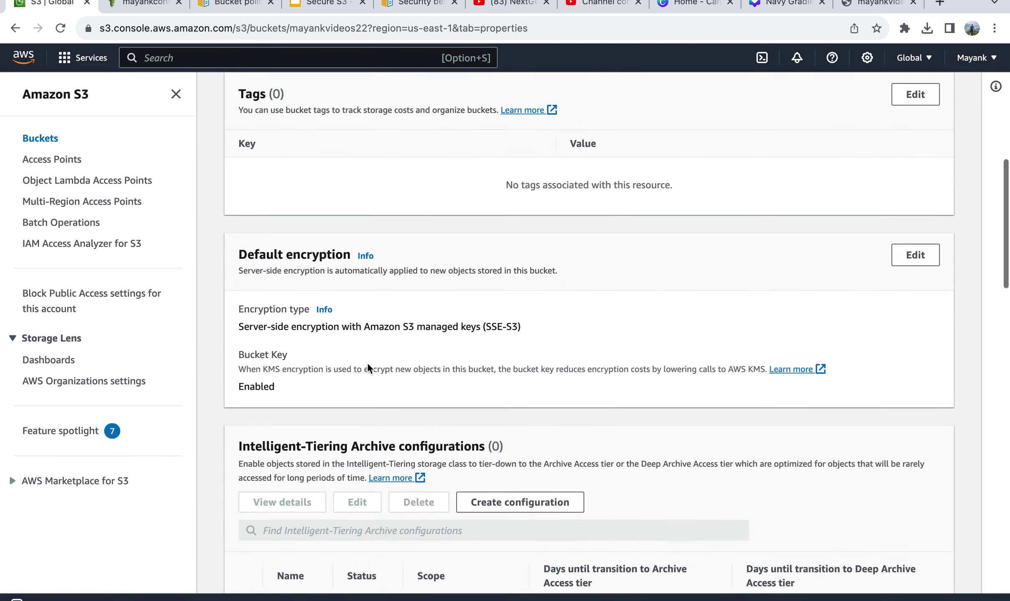
{"action": "scroll", "coordinate": [368, 367], "scroll_direction": "up", "scroll_amount": 3}
Examine the bucket's permissions, including the Block public access settings, bucket policy and CORS configuration
{"action": "left_click", "coordinate": [409, 181]}
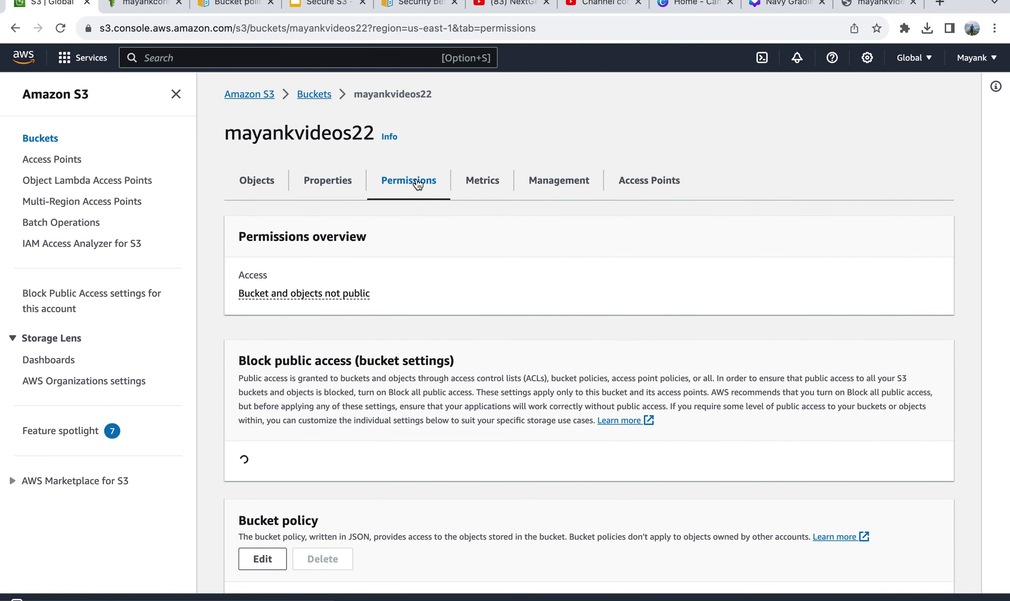
{"action": "scroll", "coordinate": [307, 377], "scroll_direction": "down", "scroll_amount": 3}
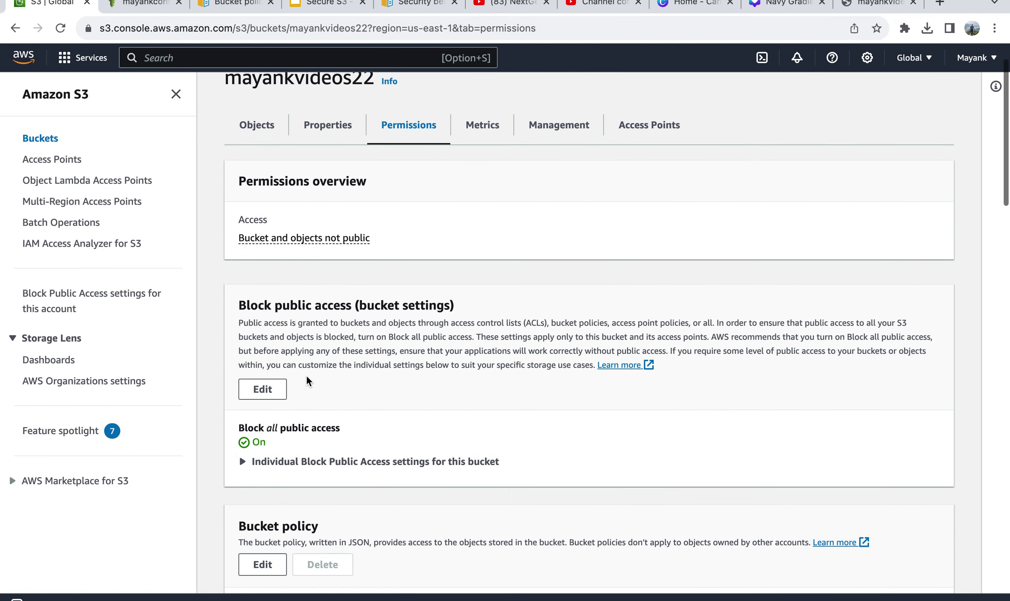
{"action": "scroll", "coordinate": [308, 381], "scroll_direction": "down", "scroll_amount": 15}
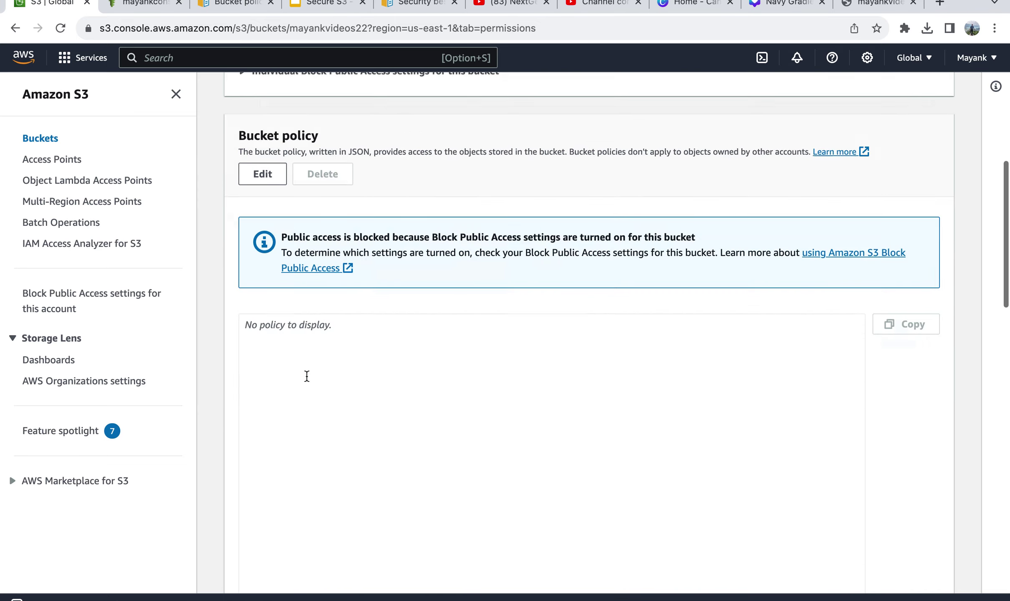
{"action": "scroll", "coordinate": [307, 380], "scroll_direction": "down", "scroll_amount": 10}
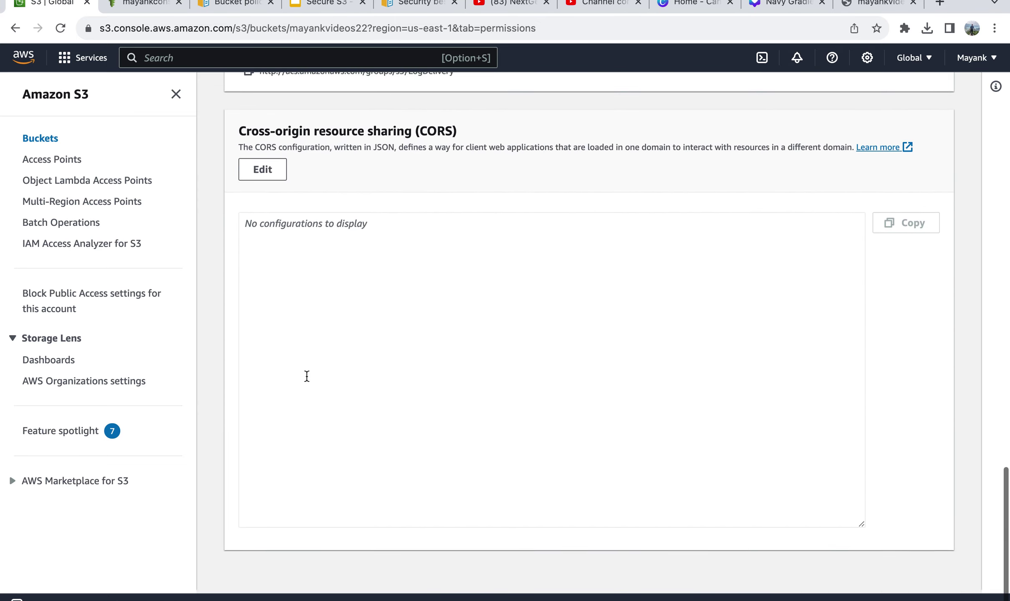
{"action": "scroll", "coordinate": [307, 376], "scroll_direction": "up", "scroll_amount": 20}
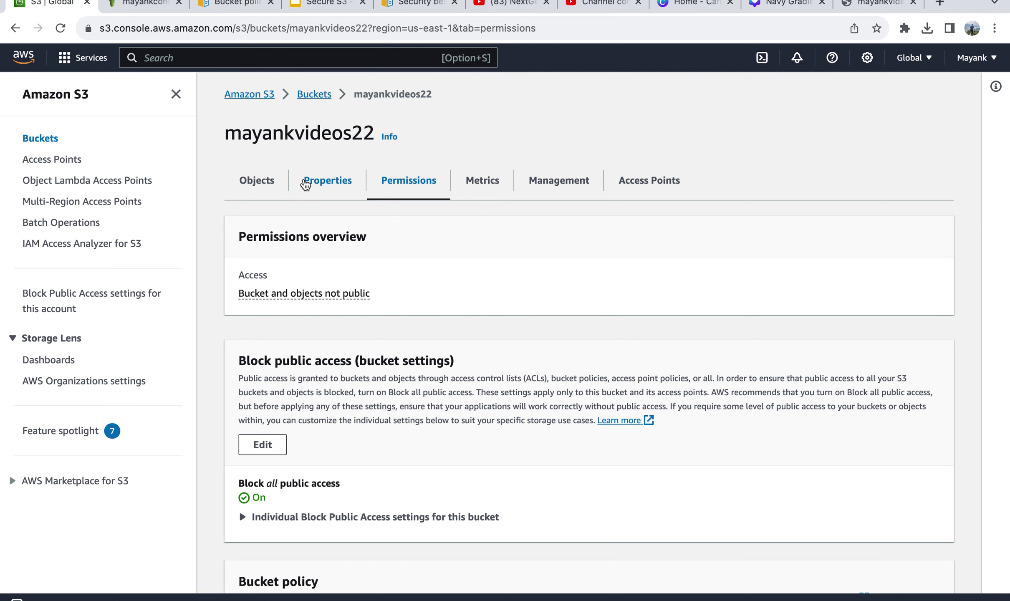
Upload openai.txt from the UploadsAWS folder to the bucket and close the upload status page
{"action": "left_click", "coordinate": [263, 184]}
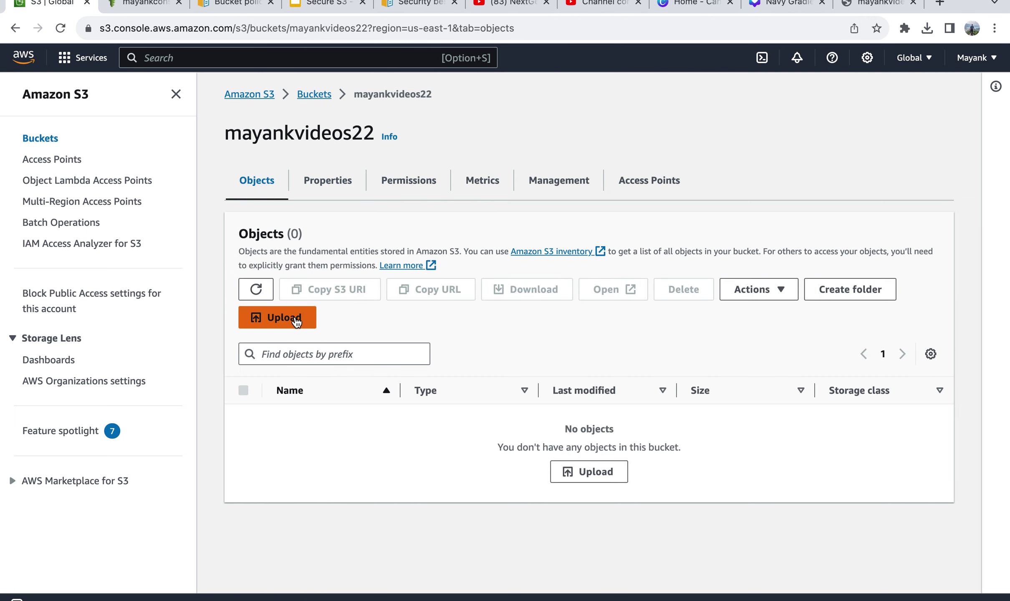
{"action": "left_click", "coordinate": [296, 321]}
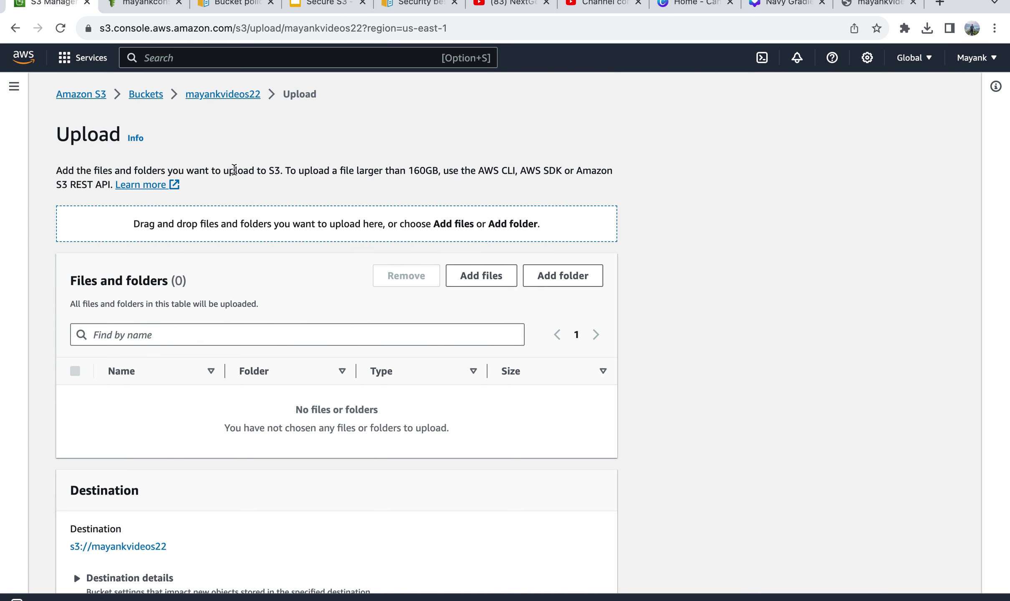
{"action": "left_click", "coordinate": [484, 276]}
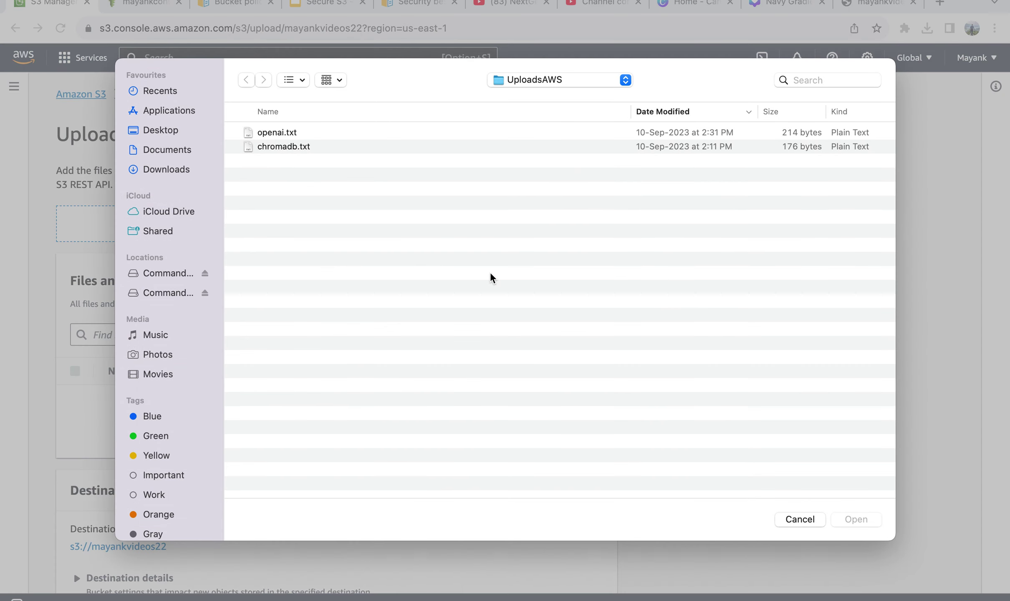
{"action": "double_click", "coordinate": [286, 134]}
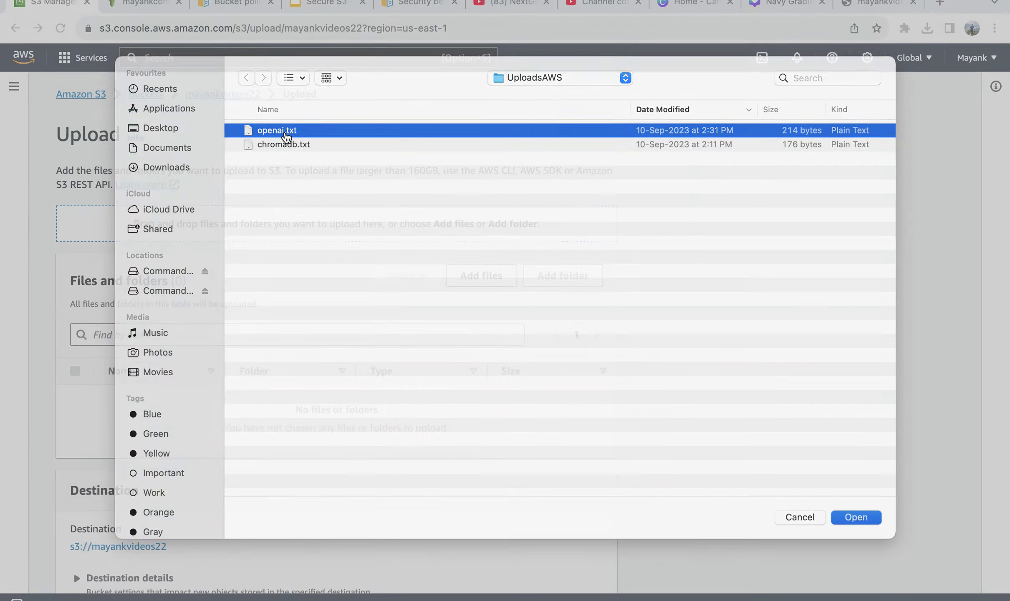
{"action": "scroll", "coordinate": [503, 398], "scroll_direction": "down", "scroll_amount": 1}
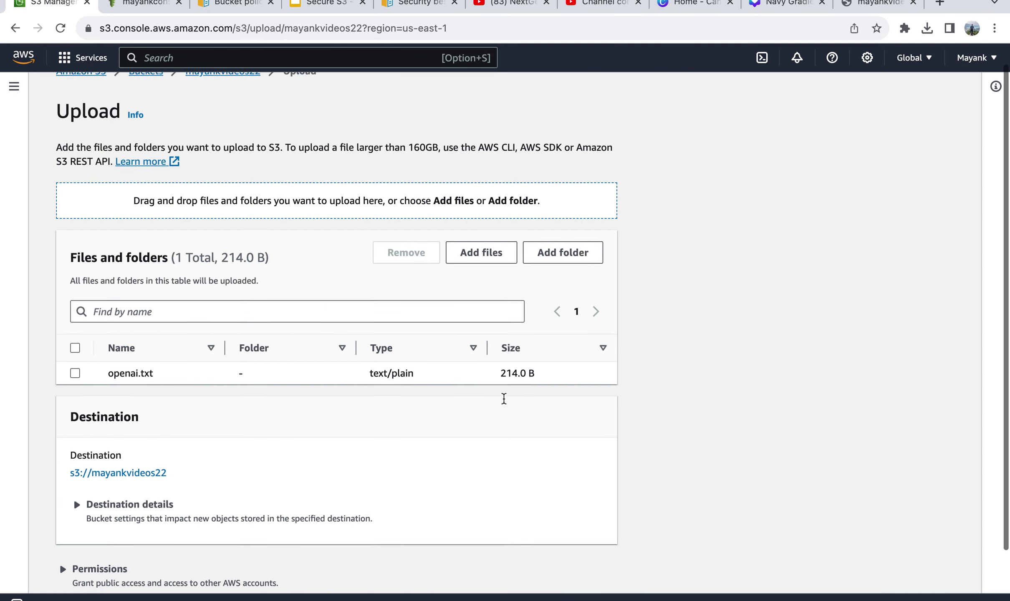
{"action": "scroll", "coordinate": [504, 399], "scroll_direction": "down", "scroll_amount": 4}
{"action": "left_click", "coordinate": [582, 566]}
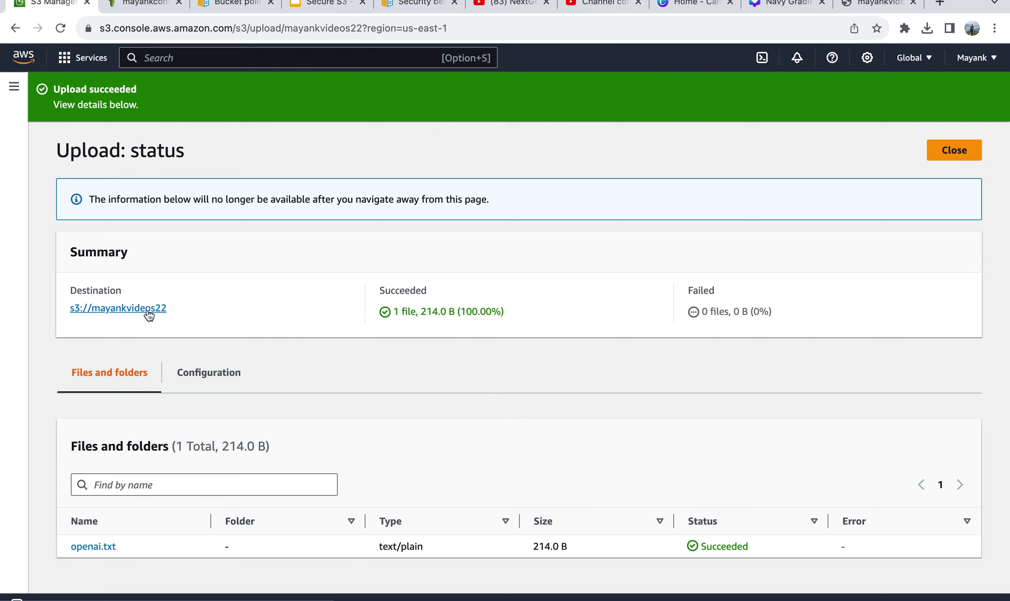
{"action": "left_click", "coordinate": [955, 151]}
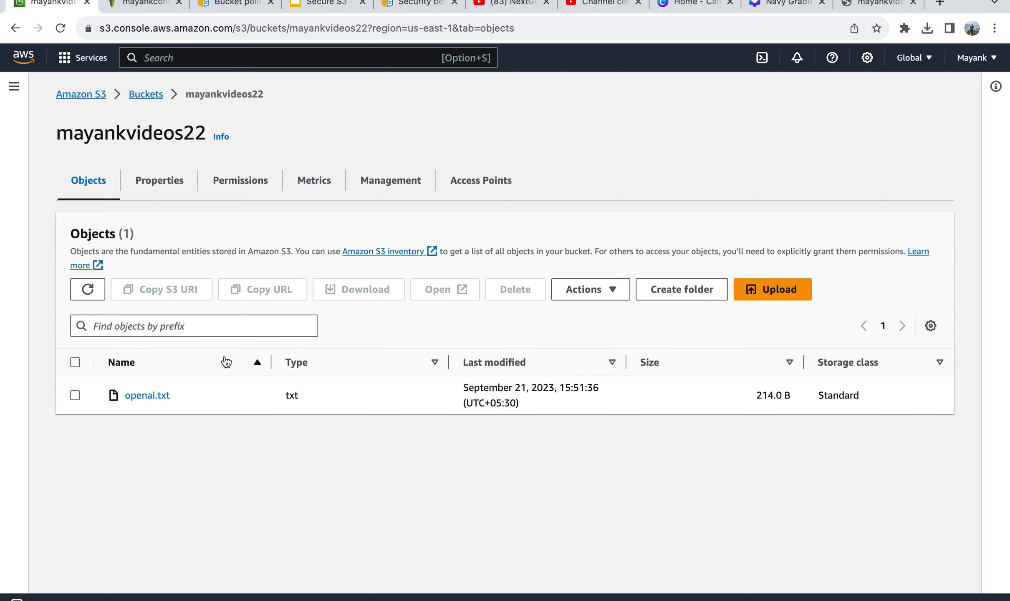
Check the Default encryption section in the bucket's properties for the encryption type and Bucket Key setting
{"action": "left_click", "coordinate": [156, 188]}
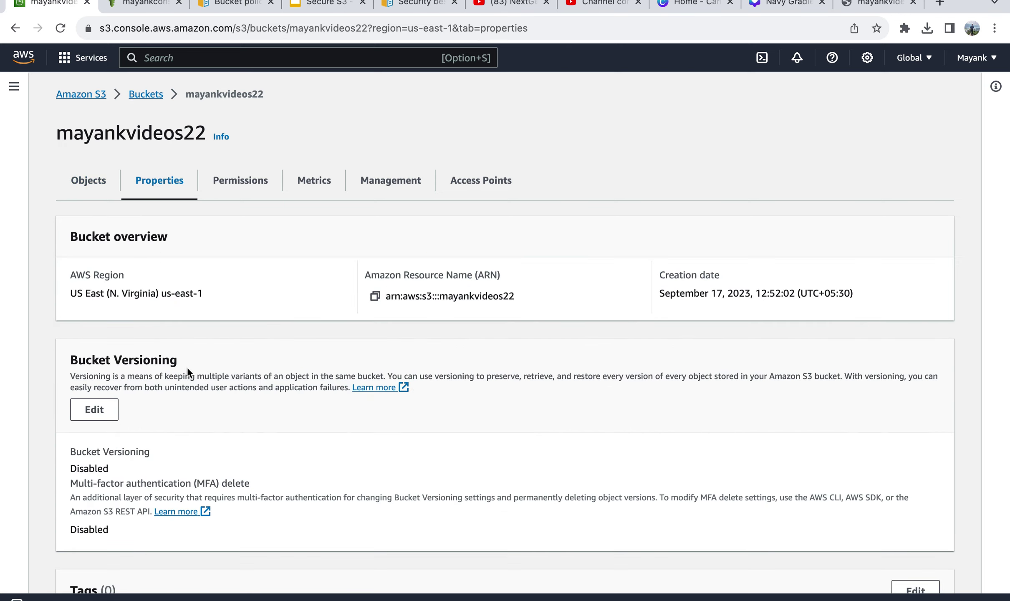
{"action": "scroll", "coordinate": [188, 373], "scroll_direction": "down", "scroll_amount": 5}
{"action": "scroll", "coordinate": [188, 373], "scroll_direction": "up", "scroll_amount": 3}
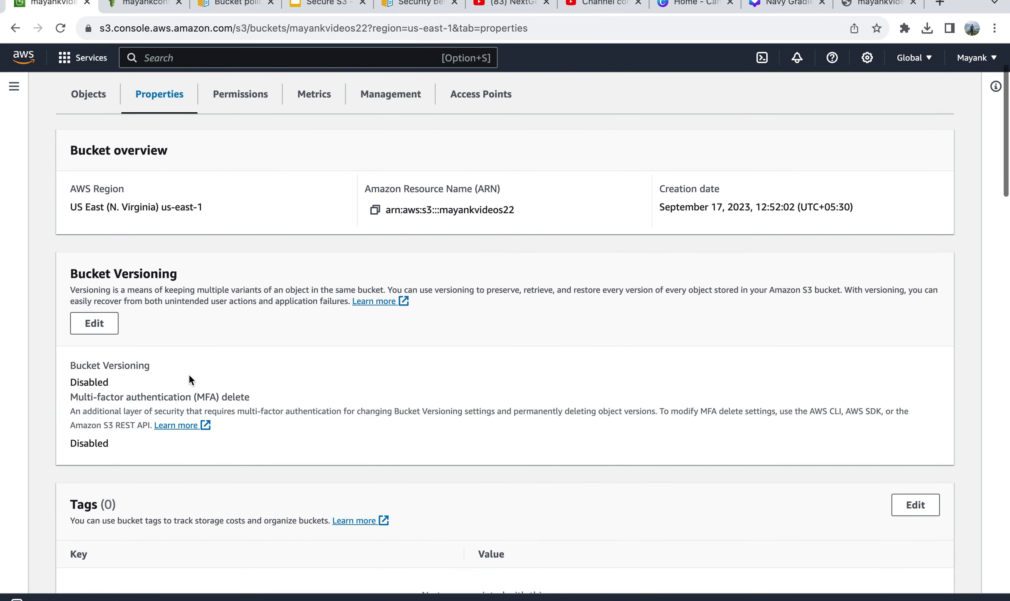
{"action": "scroll", "coordinate": [193, 369], "scroll_direction": "down", "scroll_amount": 2}
{"action": "scroll", "coordinate": [193, 369], "scroll_direction": "down", "scroll_amount": 8}
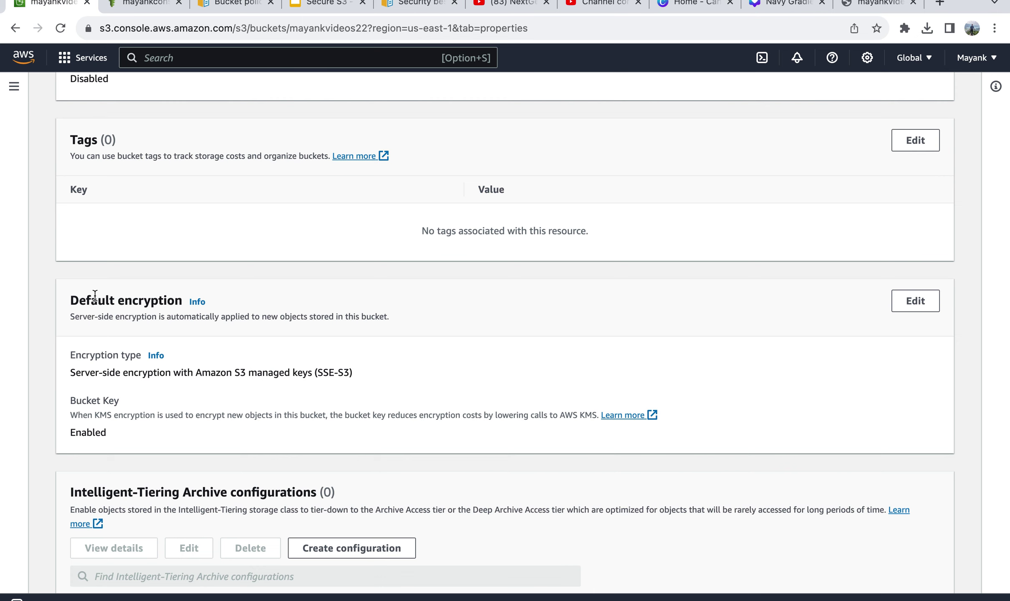
{"action": "scroll", "coordinate": [307, 370], "scroll_direction": "down", "scroll_amount": 1}
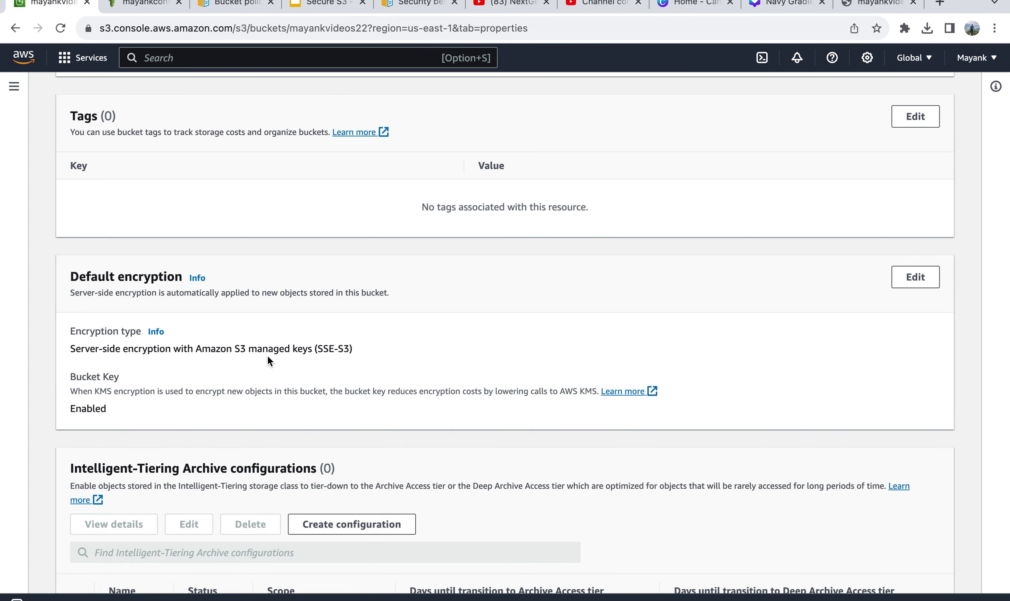
{"action": "scroll", "coordinate": [267, 357], "scroll_direction": "up", "scroll_amount": 10}
Search the AWS services for IAM and open its Users page in a new browser tab
{"action": "left_click", "coordinate": [89, 180]}
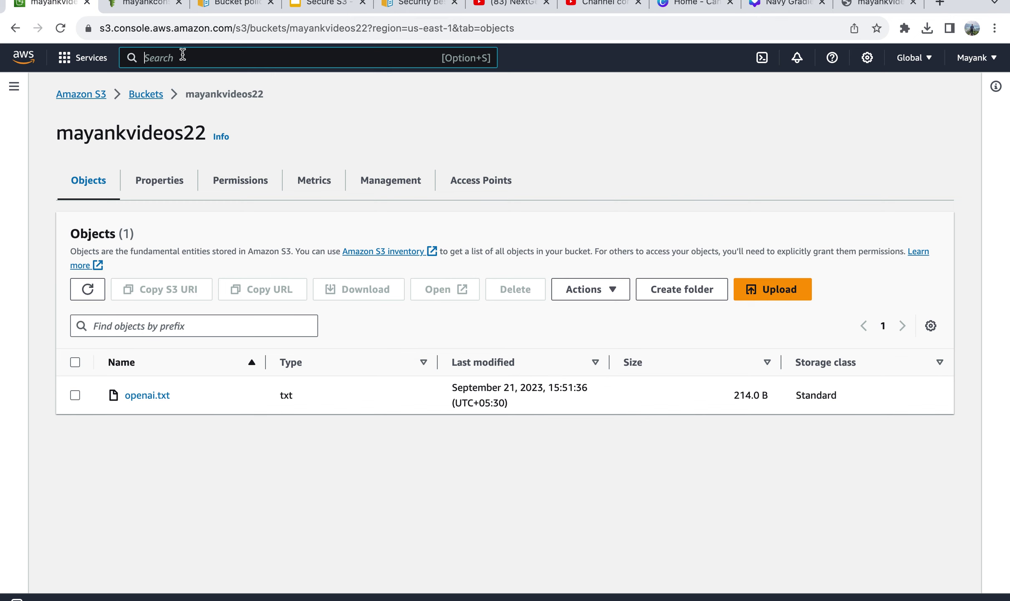
{"action": "type", "text": "IAM"}
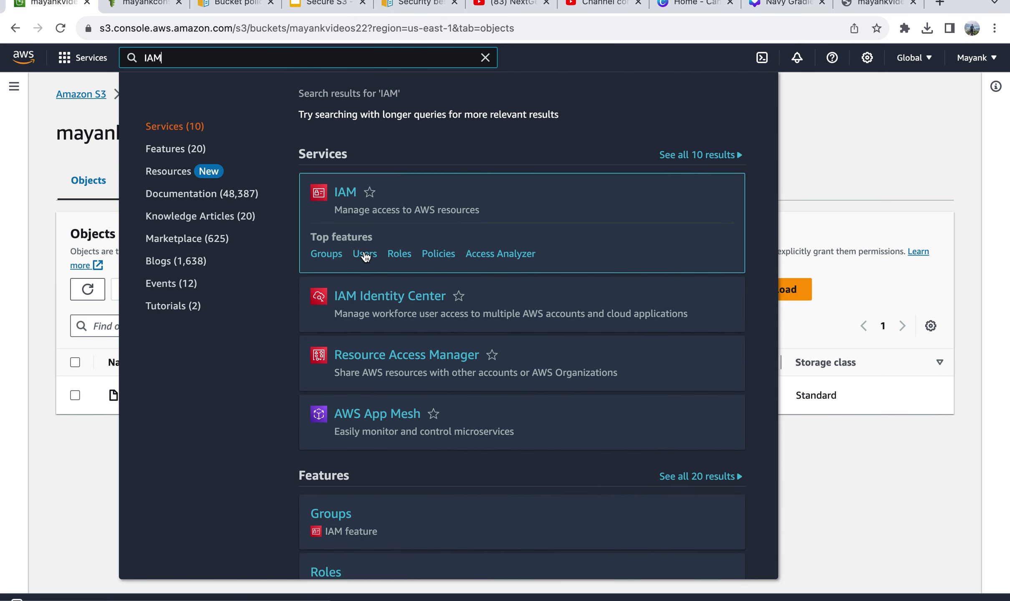
{"action": "right_click", "coordinate": [365, 252]}
{"action": "left_click", "coordinate": [421, 259]}
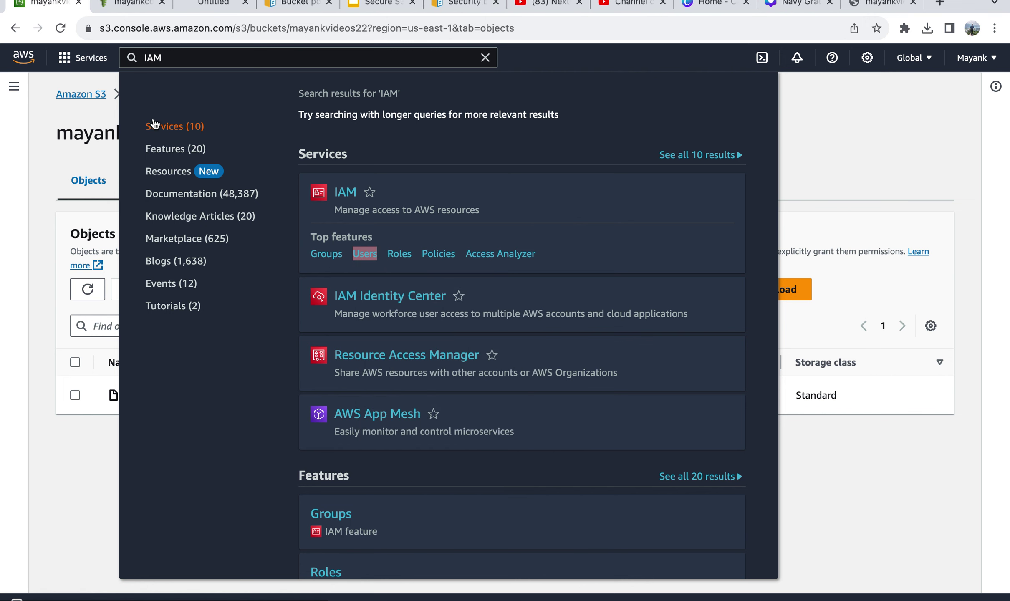
{"action": "left_click", "coordinate": [205, 7]}
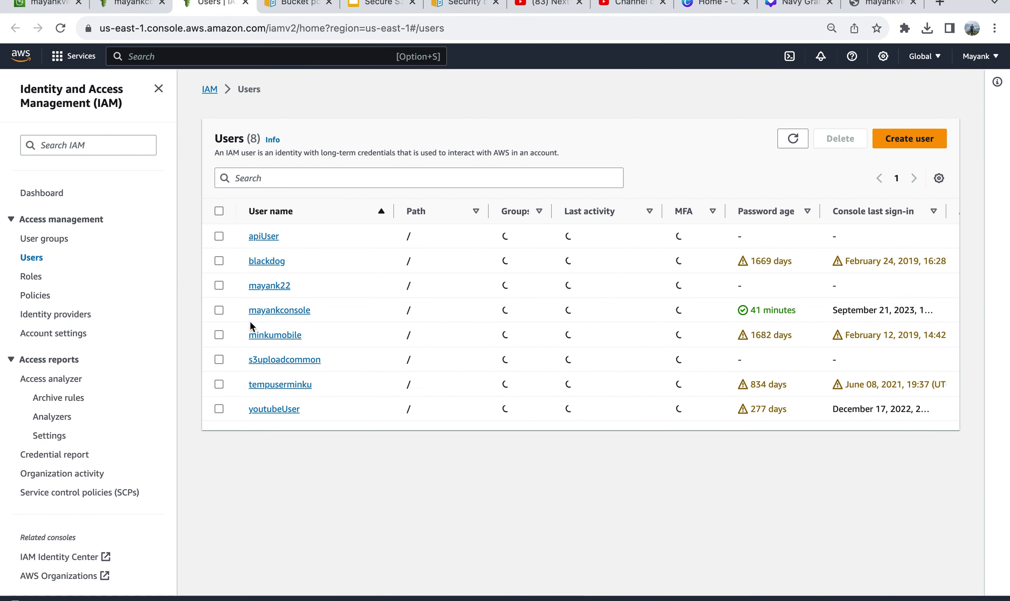
Open the IAM user whose name ends in "console" and examine the JSON of its AmazonS3FullAccess policy
{"action": "left_click", "coordinate": [219, 310]}
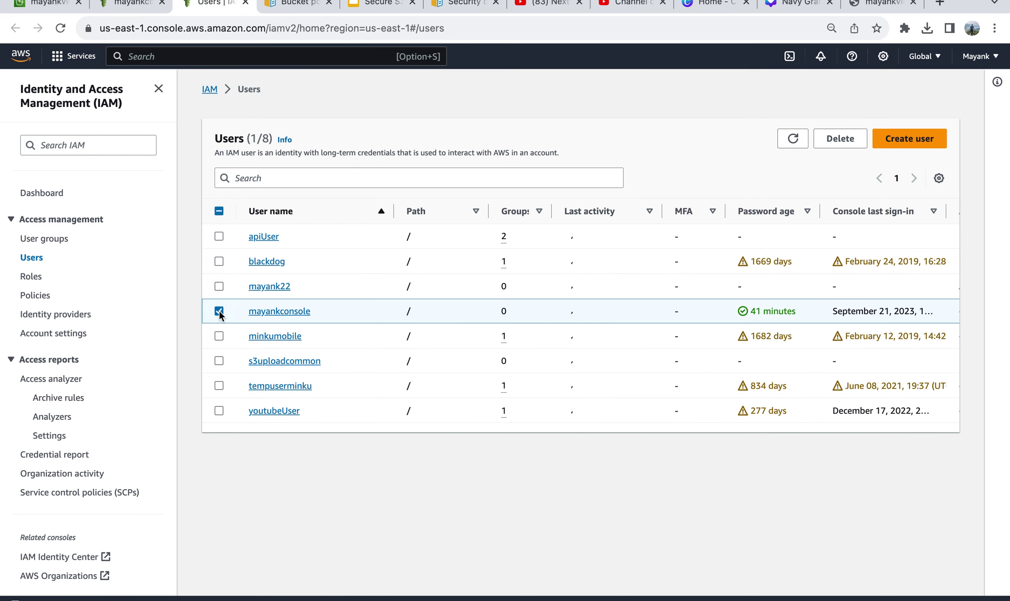
{"action": "left_click", "coordinate": [280, 312]}
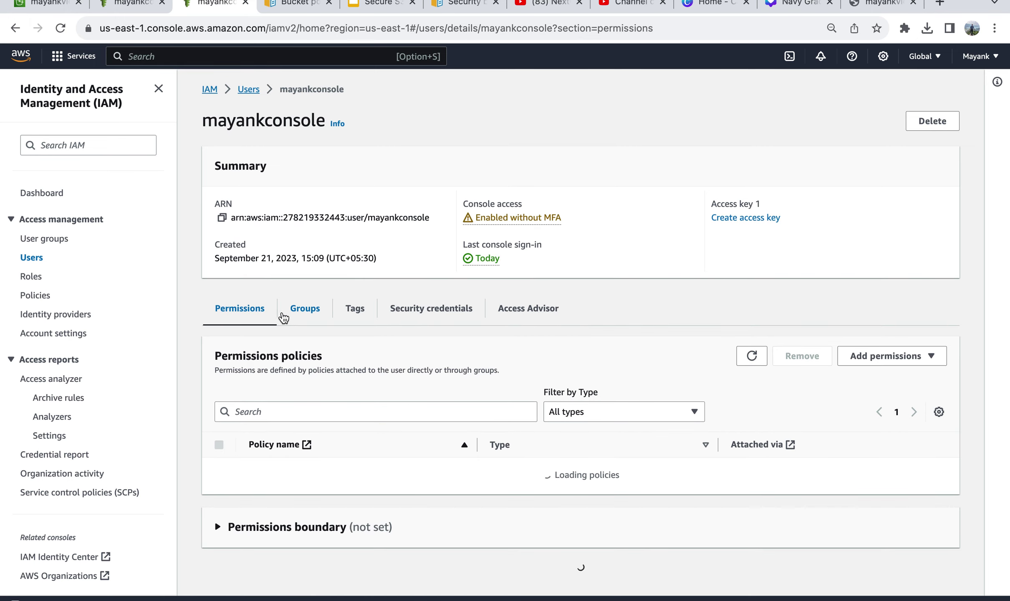
{"action": "scroll", "coordinate": [283, 317], "scroll_direction": "down", "scroll_amount": 3}
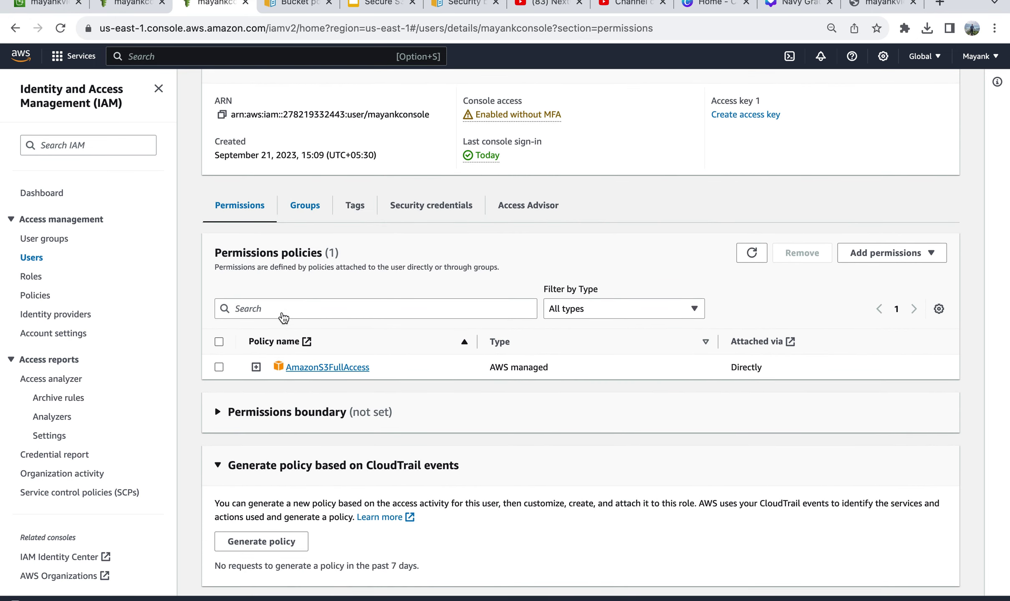
{"action": "scroll", "coordinate": [284, 321], "scroll_direction": "down", "scroll_amount": 1}
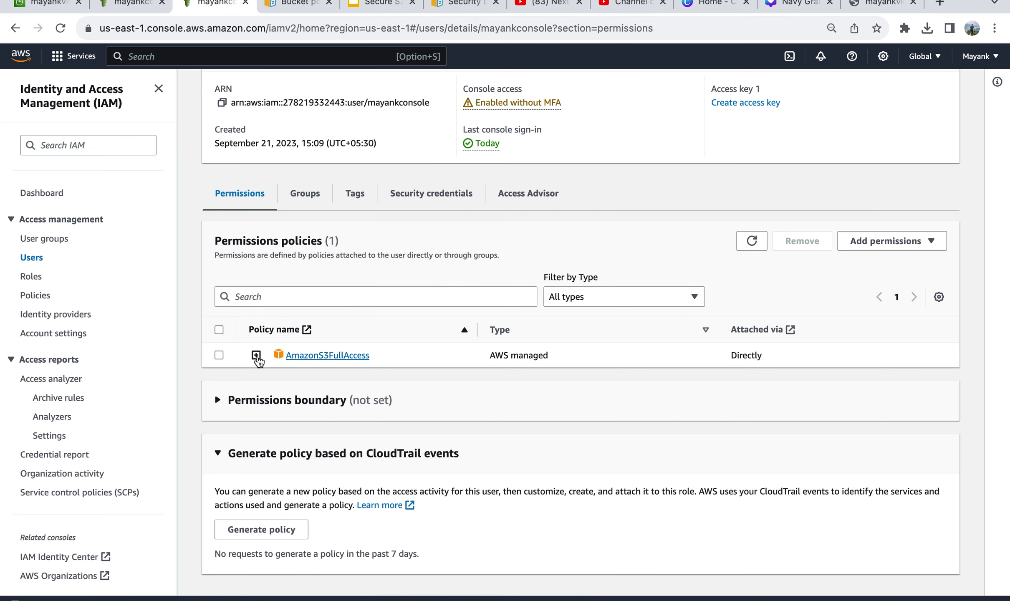
{"action": "left_click", "coordinate": [256, 355]}
{"action": "scroll", "coordinate": [413, 362], "scroll_direction": "down", "scroll_amount": 3}
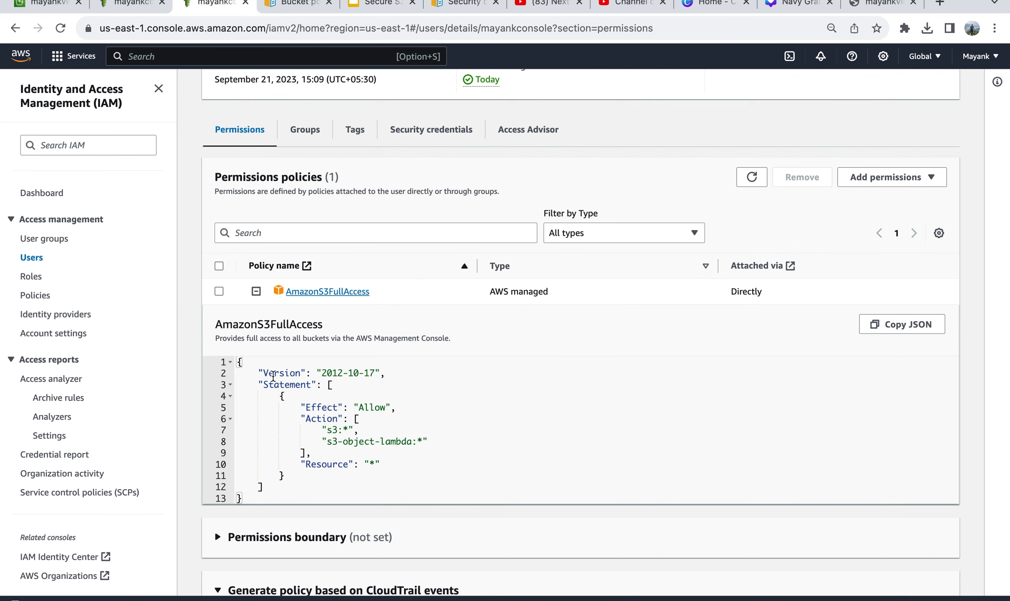
{"action": "left_click", "coordinate": [256, 292]}
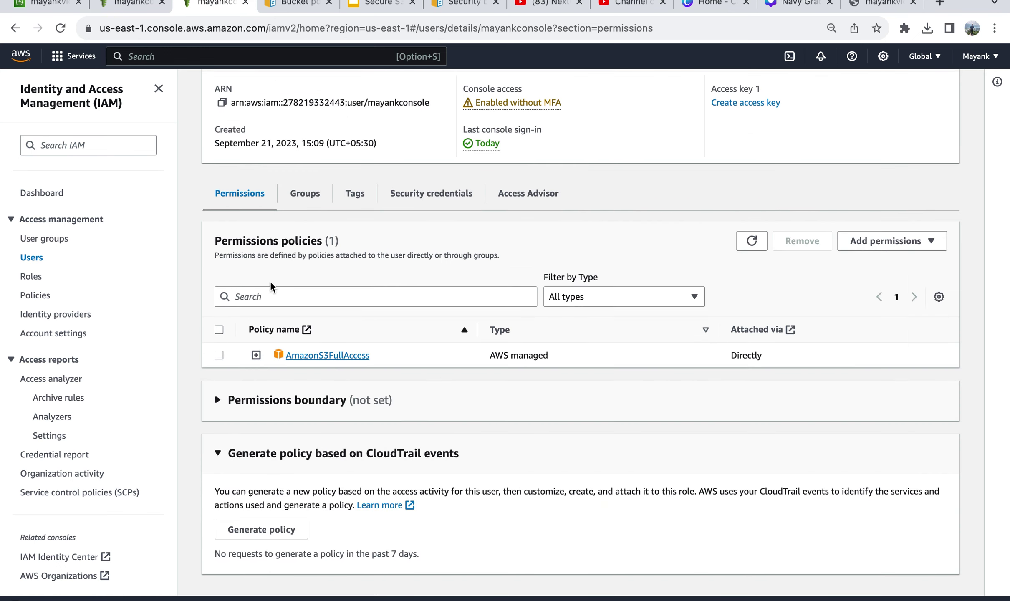
Switch to Safari, refresh the bucket's object list under the IAM user's session and open openai.txt
{"action": "key", "text": "ctrl+Up"}
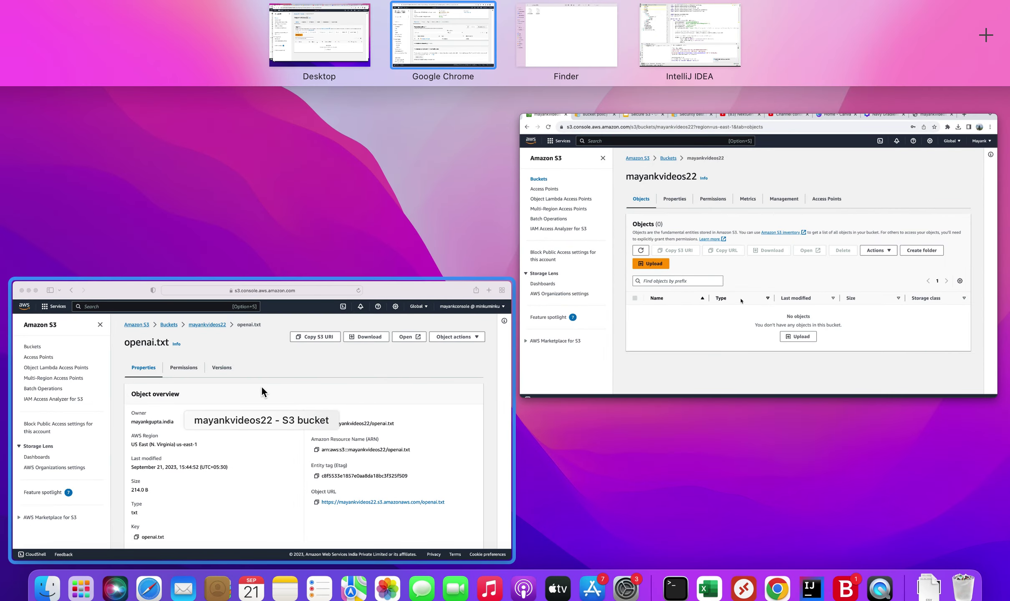
{"action": "key", "text": "Escape"}
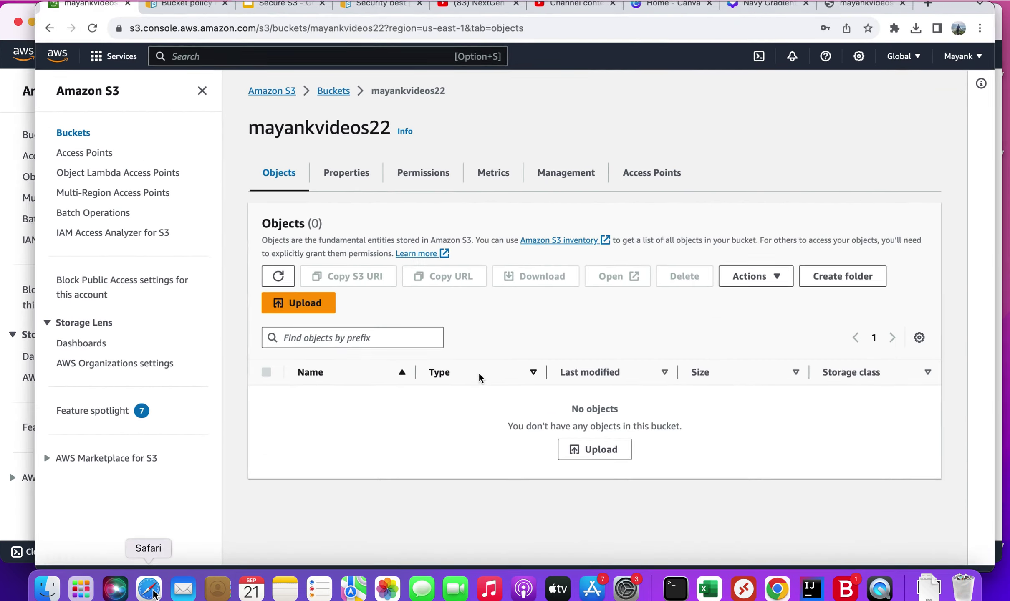
{"action": "left_click", "coordinate": [150, 589]}
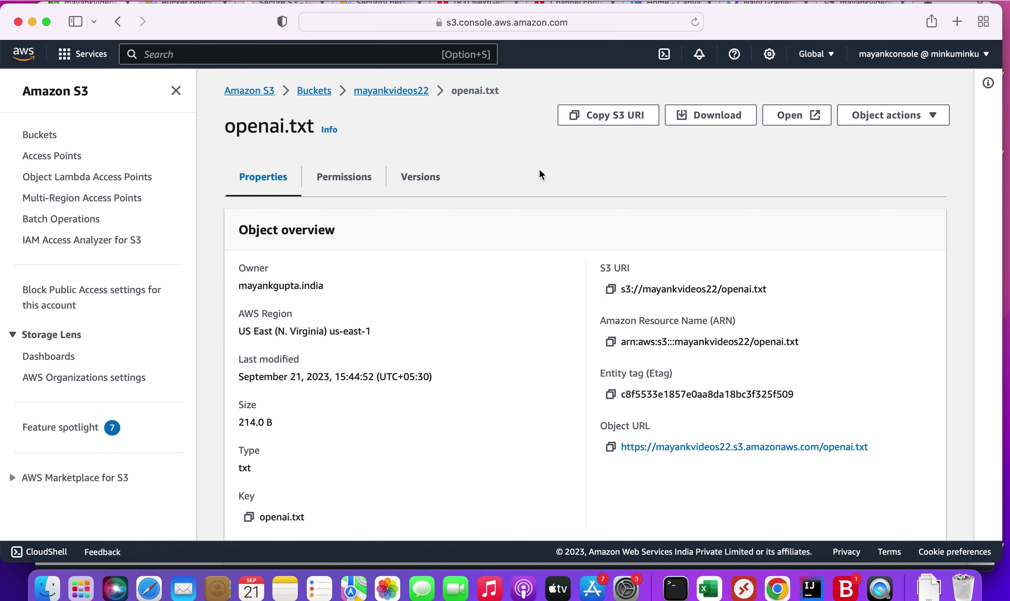
{"action": "left_click", "coordinate": [393, 92]}
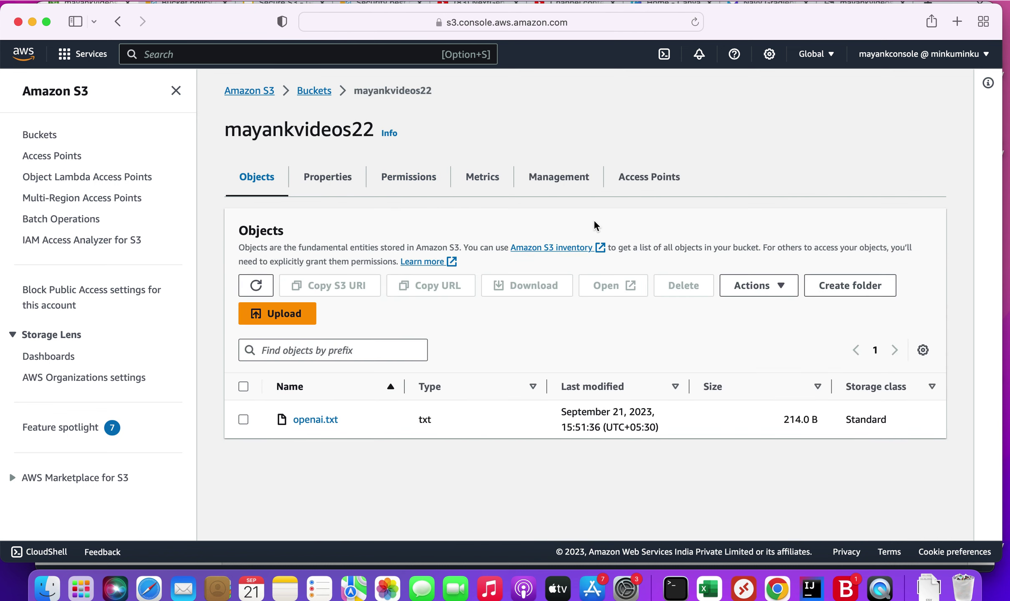
{"action": "left_click", "coordinate": [255, 286]}
{"action": "left_click", "coordinate": [324, 420]}
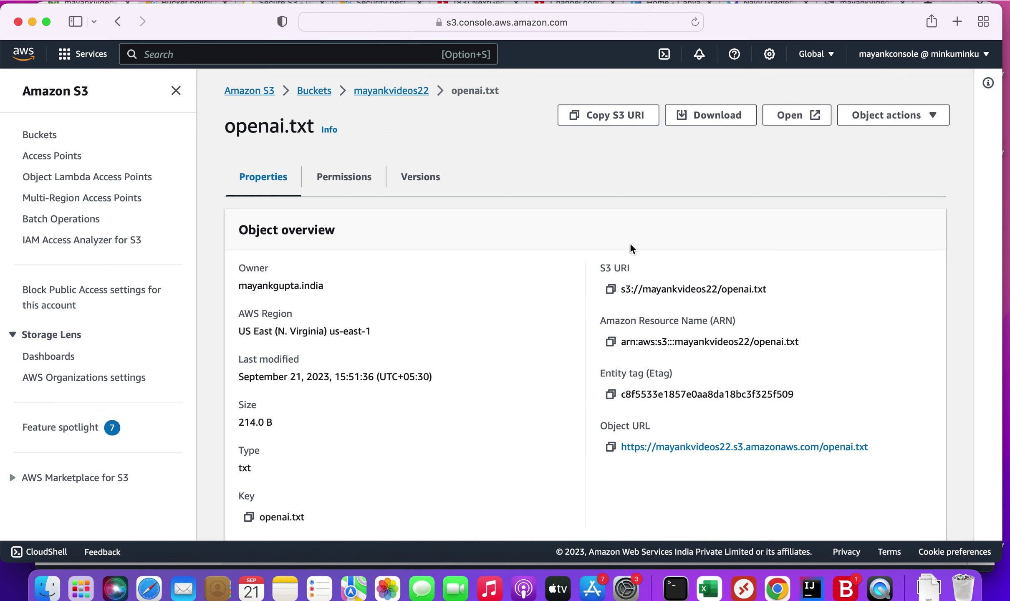
View the contents of openai.txt in a new browser tab, then return to the bucket's object list
{"action": "left_click", "coordinate": [813, 117]}
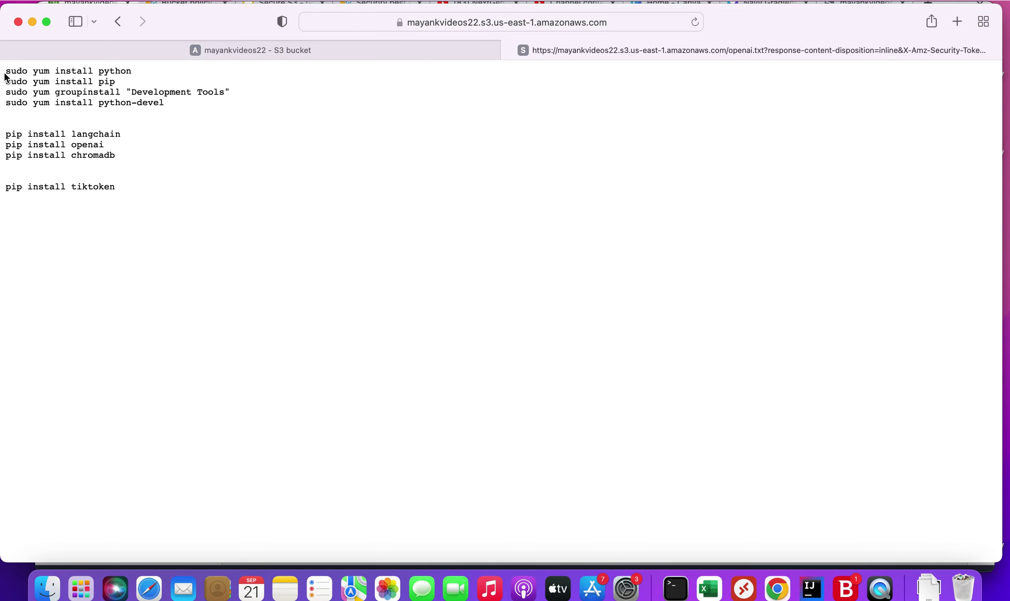
{"action": "left_click_drag", "start_coordinate": [5, 75], "coordinate": [151, 197]}
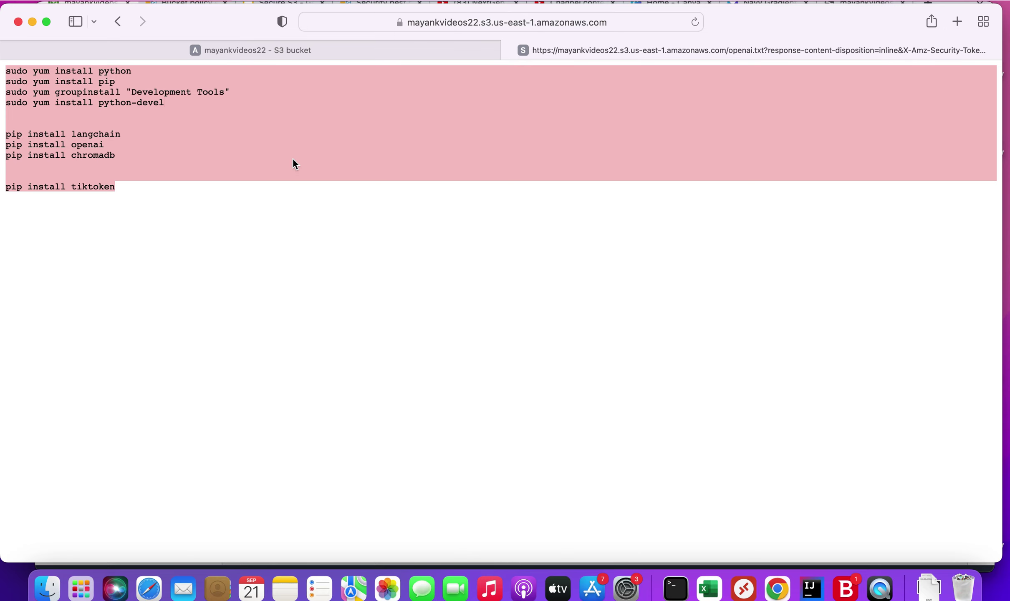
{"action": "left_click", "coordinate": [322, 50]}
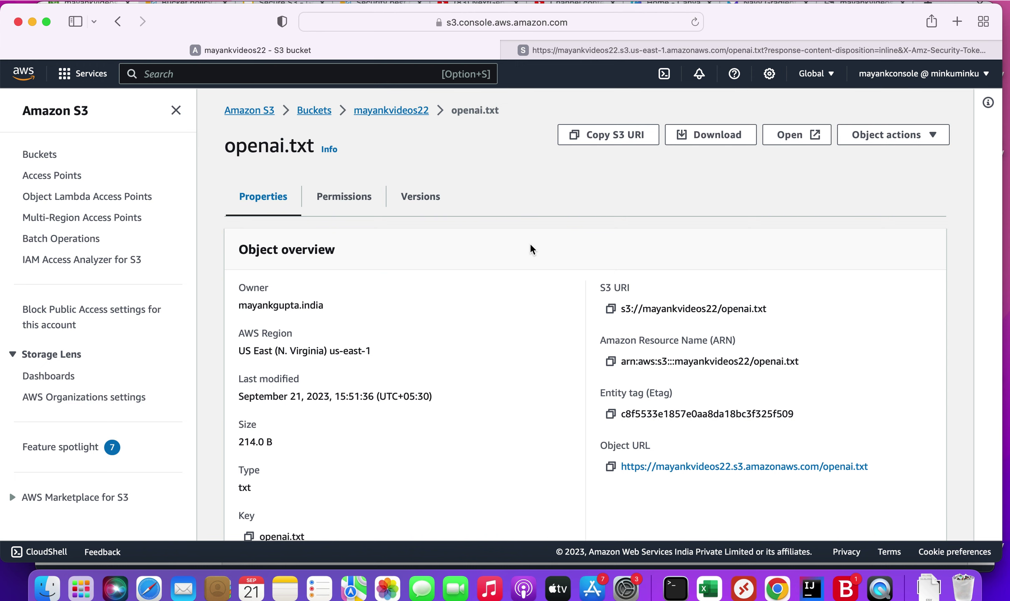
{"action": "left_click", "coordinate": [396, 111]}
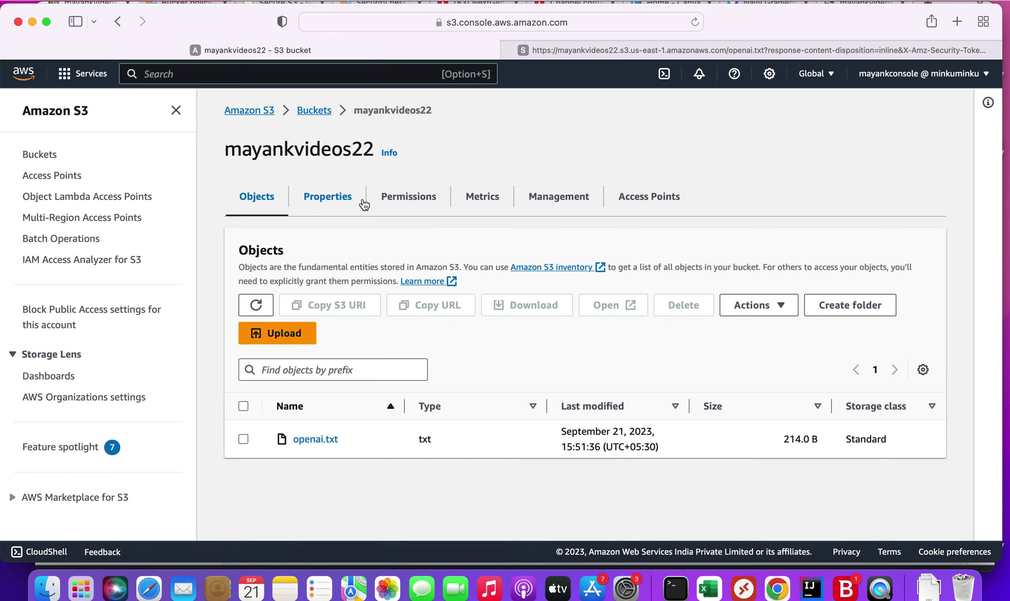
Switch to the bucket page in Google Chrome under the main account and clear the IAM service search
{"action": "key", "text": "ctrl+Up"}
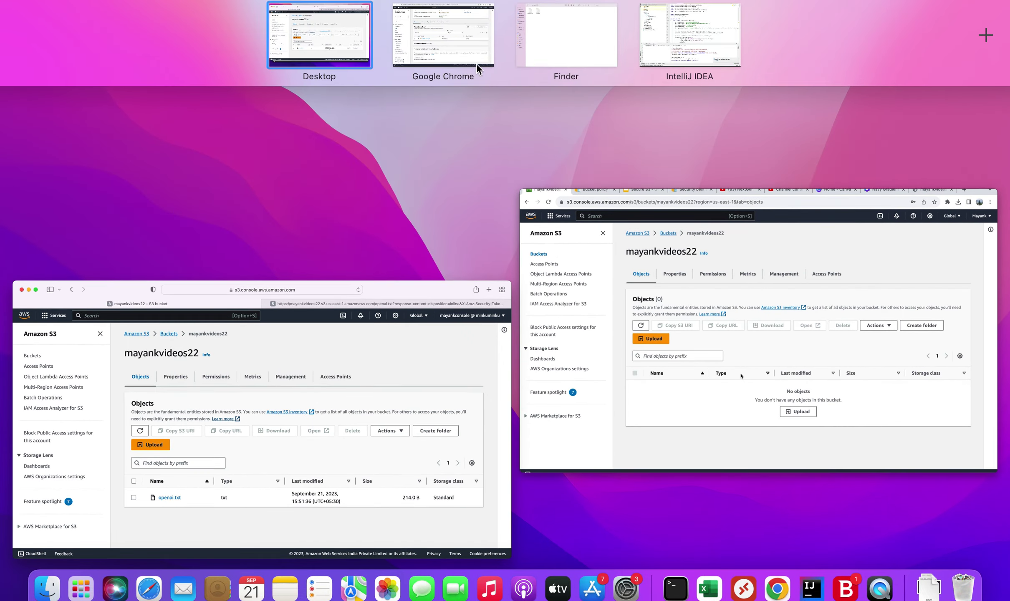
{"action": "left_click", "coordinate": [621, 249]}
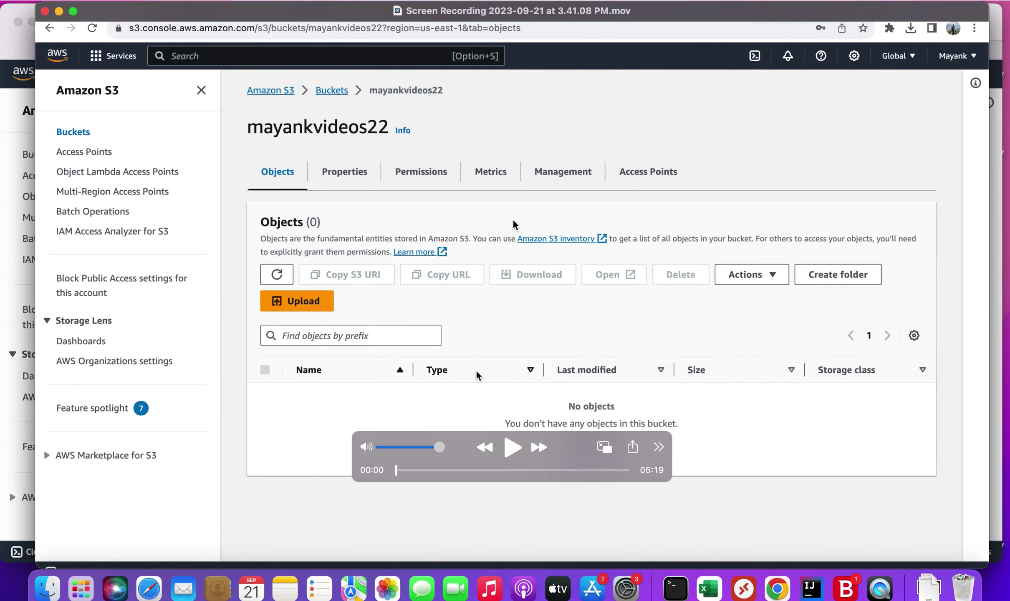
{"action": "left_click", "coordinate": [59, 11]}
{"action": "key", "text": "ctrl+Up"}
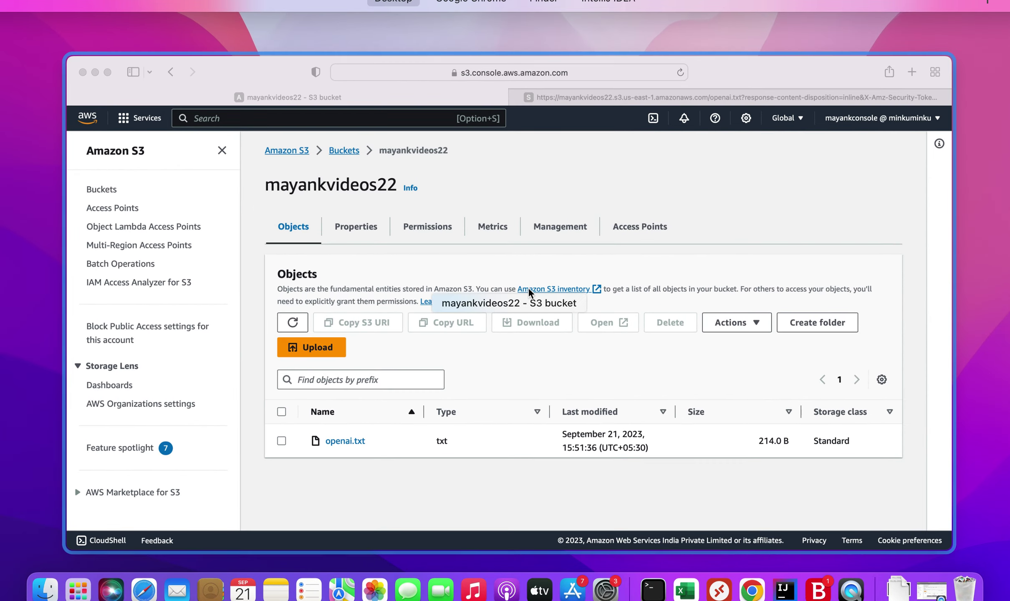
{"action": "left_click", "coordinate": [462, 27]}
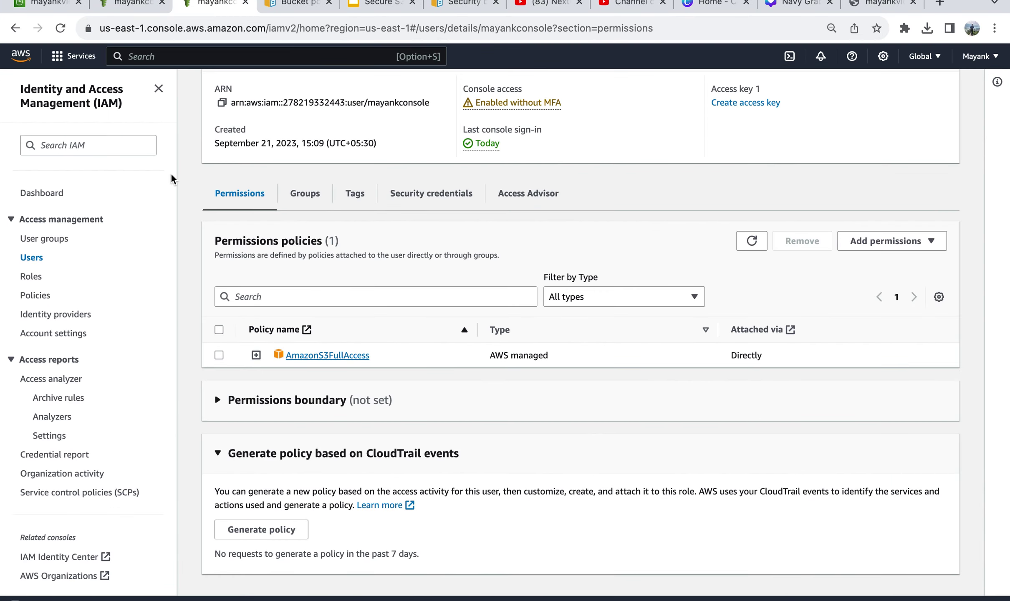
{"action": "left_click", "coordinate": [47, 5]}
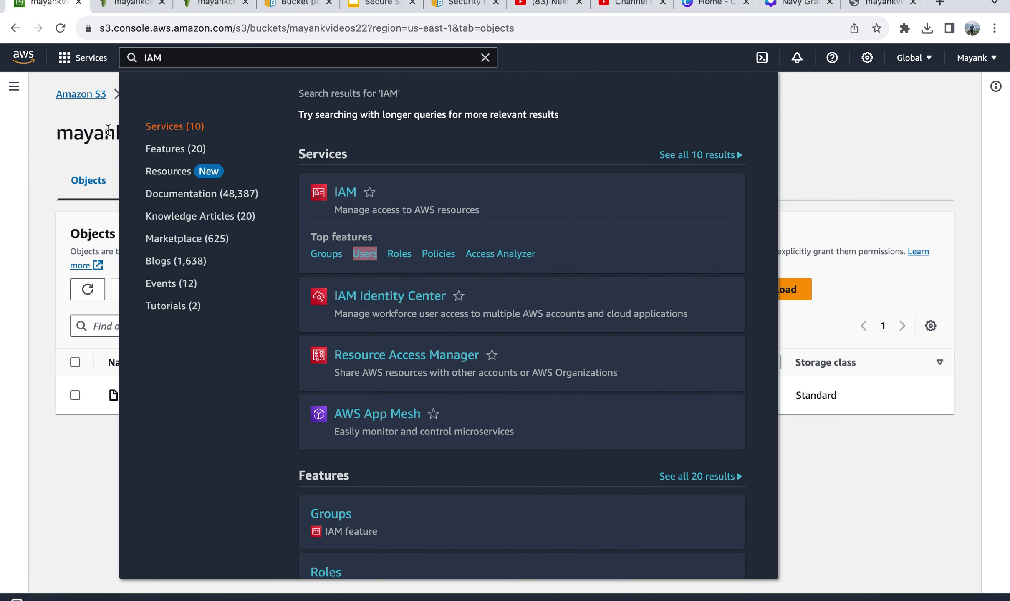
{"action": "left_click", "coordinate": [486, 58]}
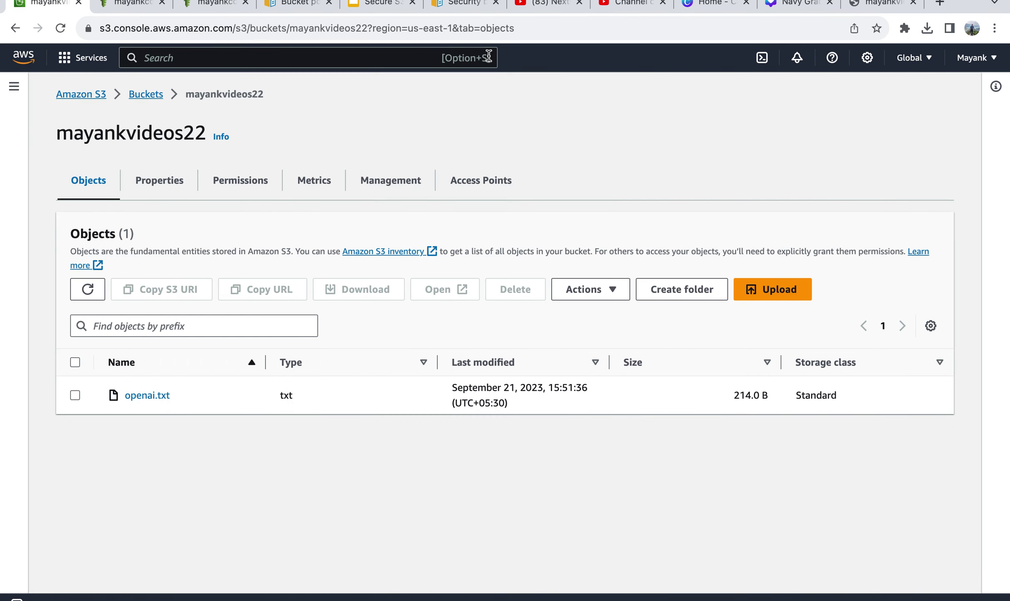
Edit the bucket's default encryption and select server-side encryption with AWS Key Management Service keys (SSE-KMS)
{"action": "left_click", "coordinate": [164, 183]}
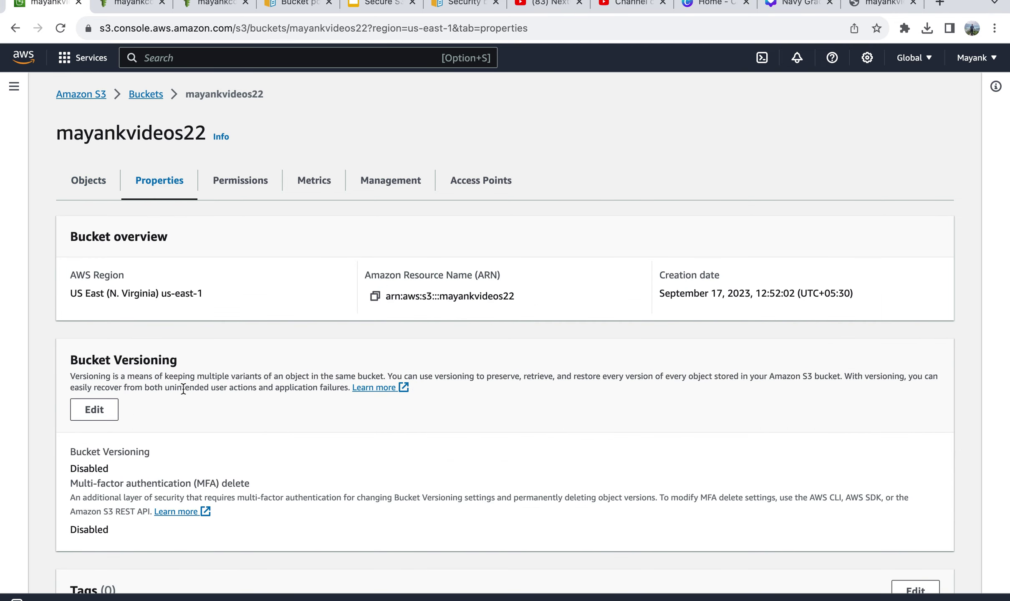
{"action": "scroll", "coordinate": [182, 388], "scroll_direction": "down", "scroll_amount": 9}
{"action": "scroll", "coordinate": [183, 388], "scroll_direction": "down", "scroll_amount": 4}
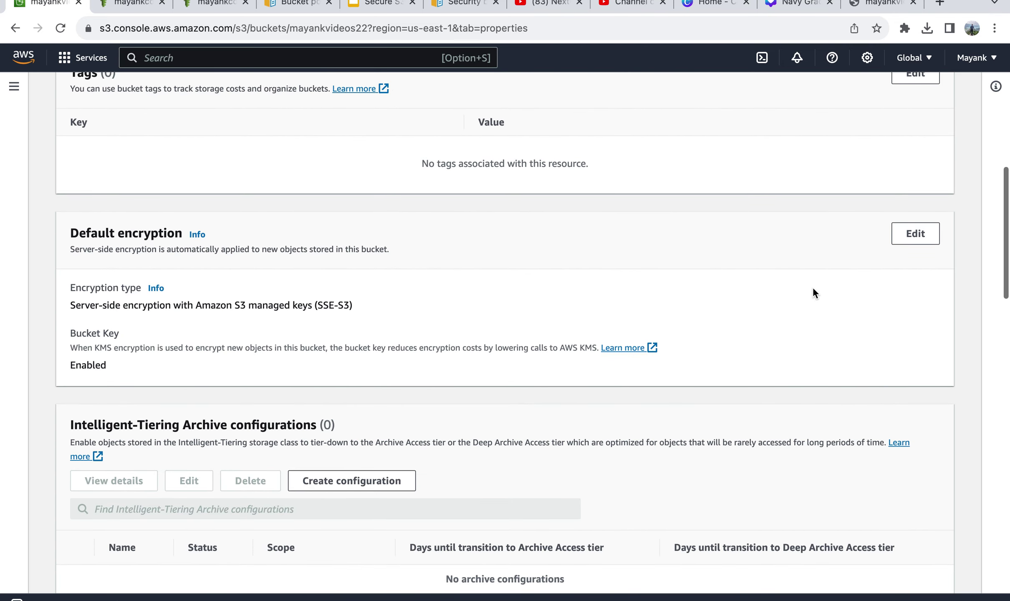
{"action": "left_click", "coordinate": [918, 235]}
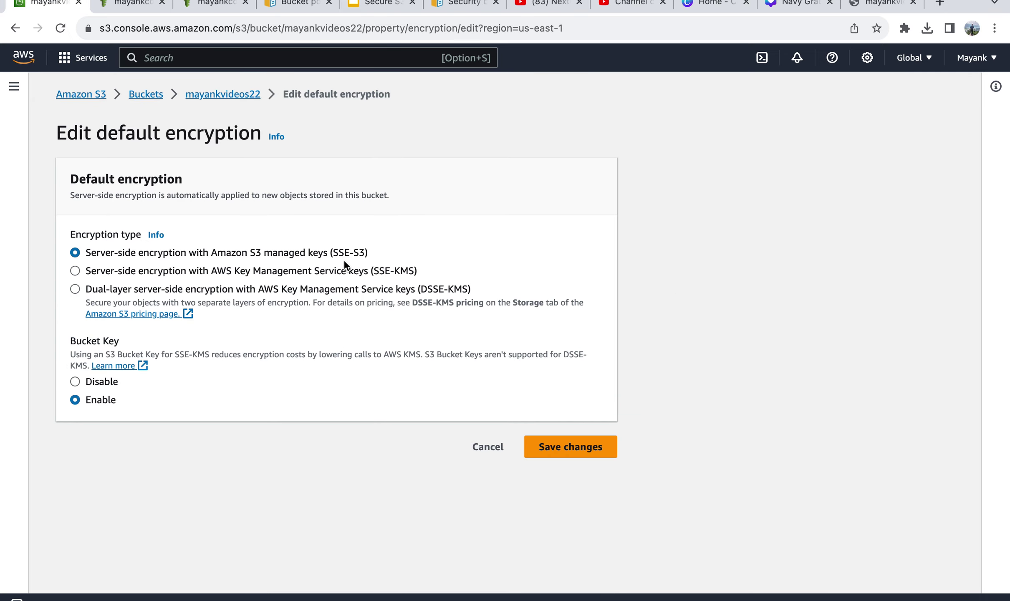
{"action": "left_click", "coordinate": [76, 270]}
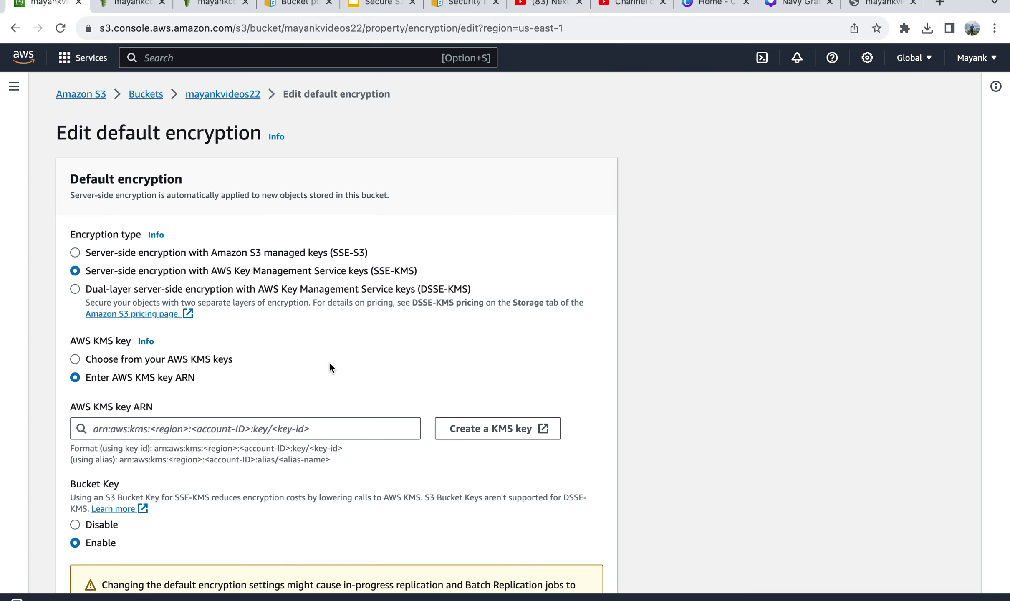
{"action": "scroll", "coordinate": [330, 363], "scroll_direction": "down", "scroll_amount": 3}
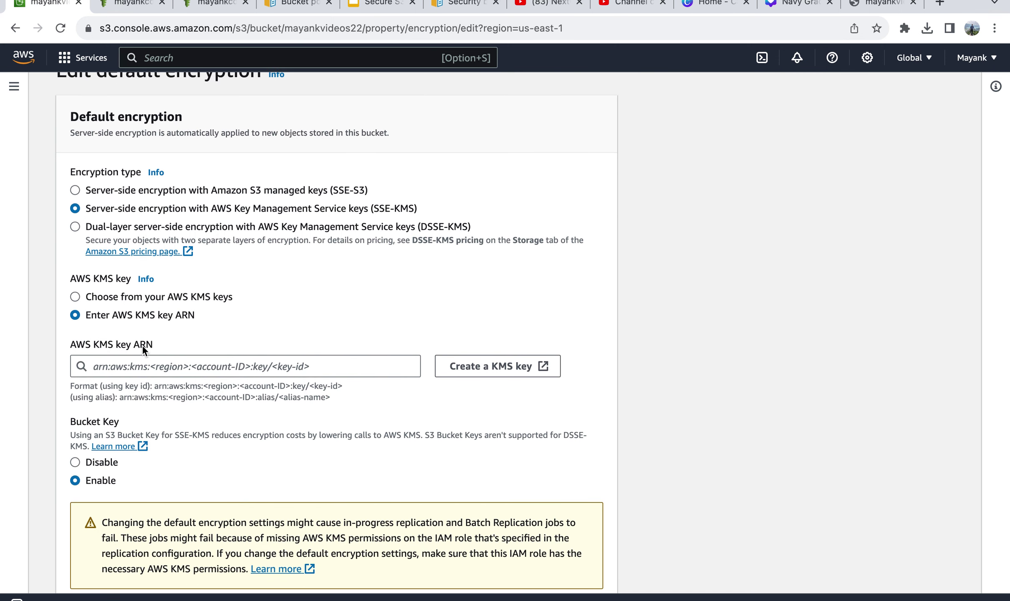
Start creating a KMS key and accept the symmetric, encrypt and decrypt, KMS-origin, single-region configuration
{"action": "left_click", "coordinate": [496, 370]}
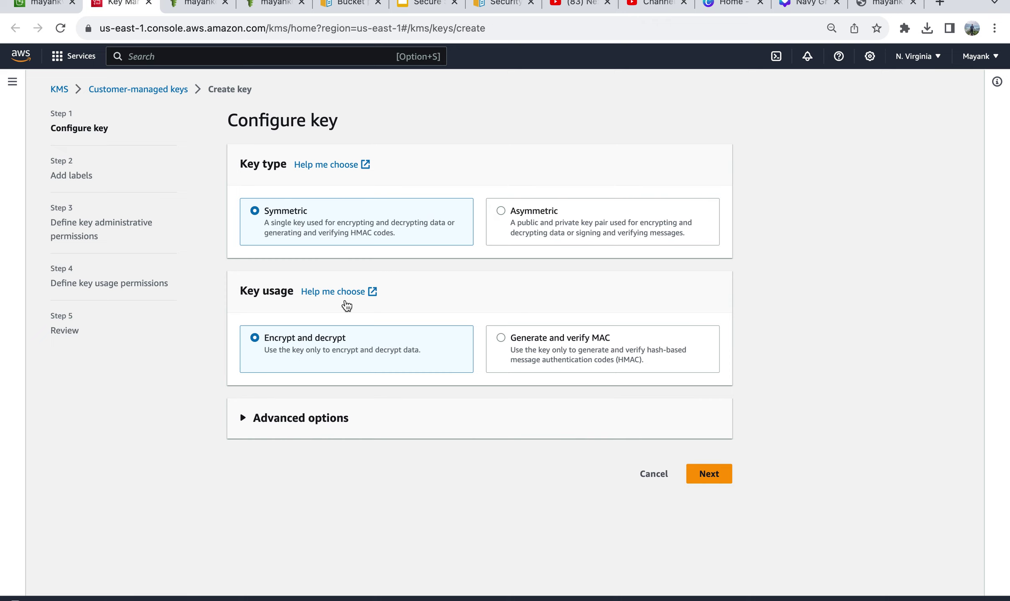
{"action": "scroll", "coordinate": [366, 349], "scroll_direction": "down", "scroll_amount": 1}
{"action": "left_click", "coordinate": [244, 415]}
{"action": "scroll", "coordinate": [387, 349], "scroll_direction": "down", "scroll_amount": 4}
{"action": "scroll", "coordinate": [387, 353], "scroll_direction": "down", "scroll_amount": 1}
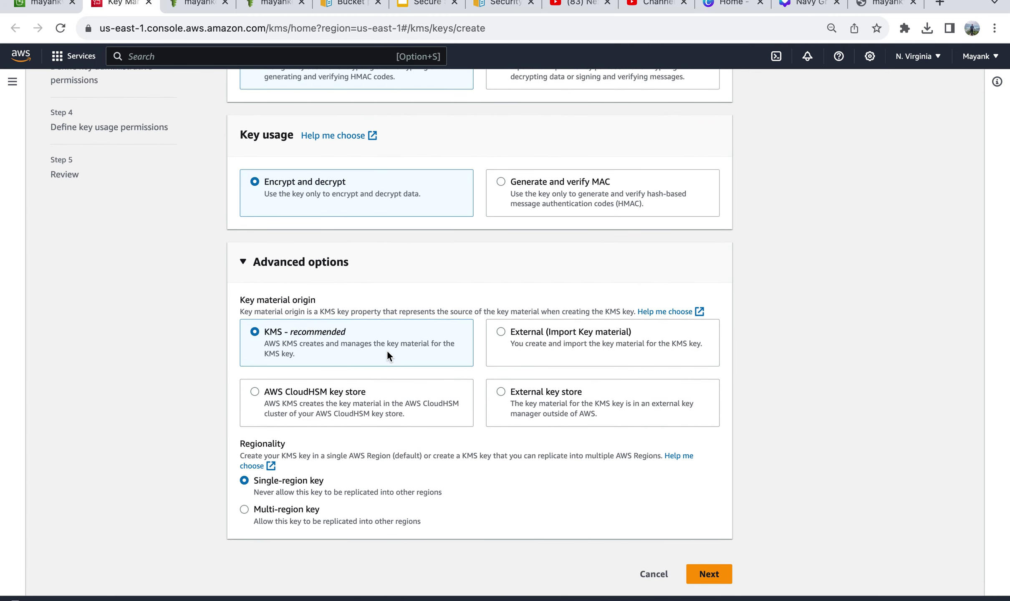
{"action": "scroll", "coordinate": [388, 353], "scroll_direction": "up", "scroll_amount": 1}
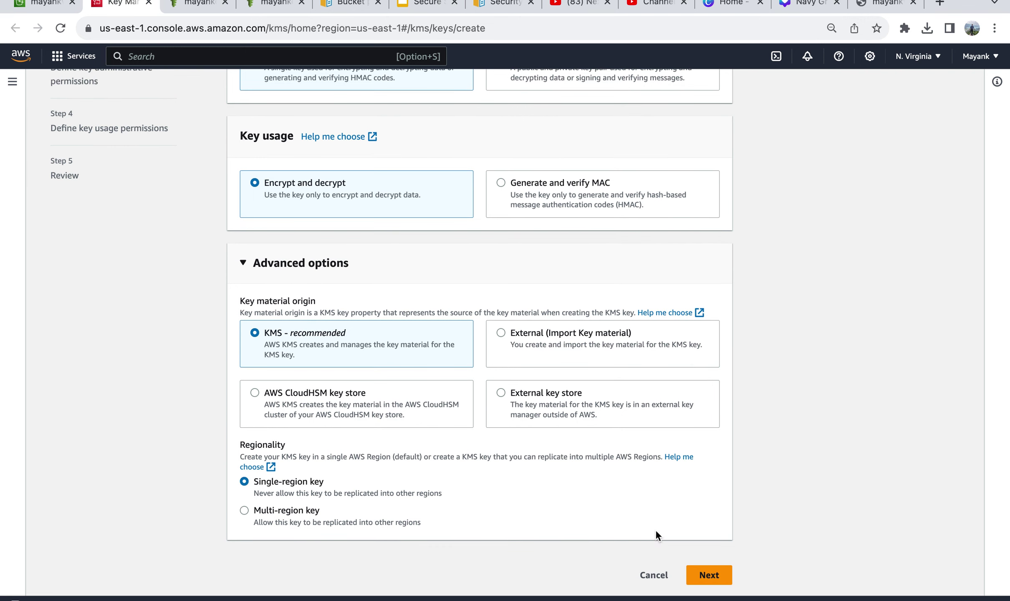
{"action": "left_click", "coordinate": [717, 580]}
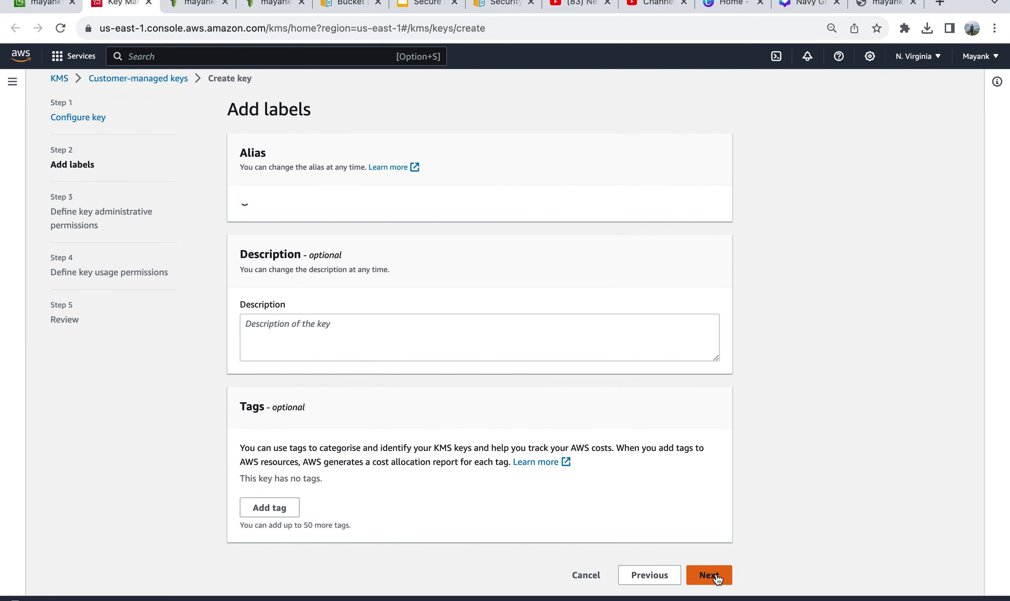
Give the key the alias TestKeyForS3 and continue without a description or tags
{"action": "left_click", "coordinate": [284, 225]}
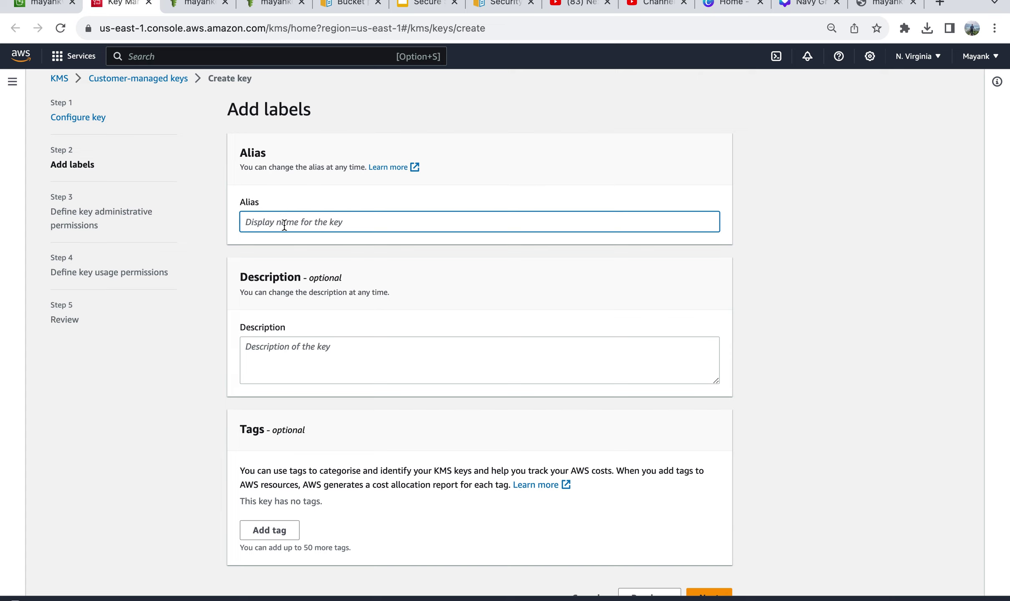
{"action": "type", "text": "TestKeyForS3"}
{"action": "left_click", "coordinate": [246, 221]}
{"action": "scroll", "coordinate": [311, 338], "scroll_direction": "down", "scroll_amount": 1}
{"action": "left_click", "coordinate": [709, 573]}
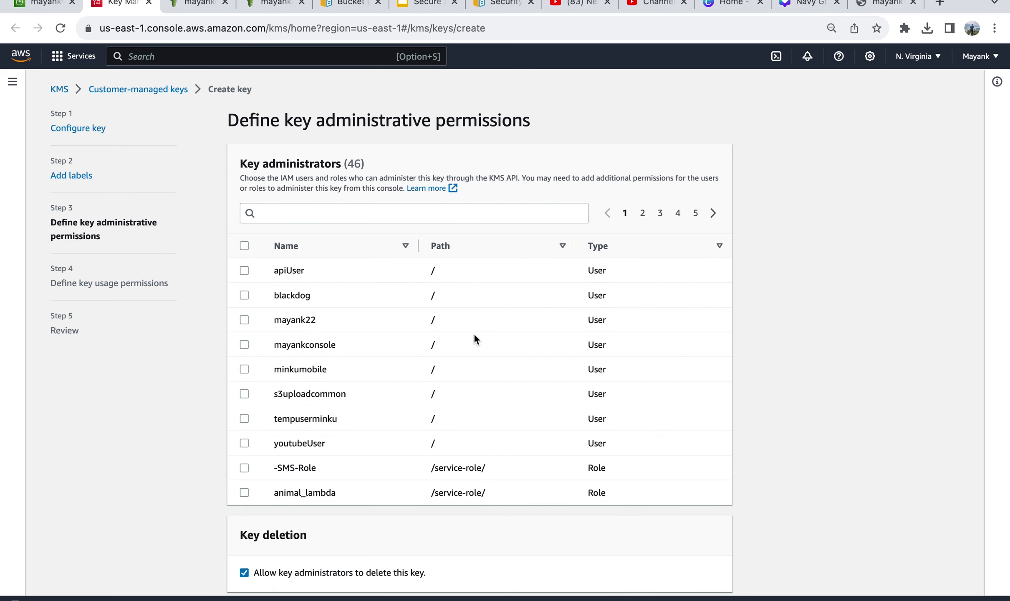
Review the key administrators list and continue with no administrator selected, keeping key deletion by administrators allowed
{"action": "scroll", "coordinate": [344, 286], "scroll_direction": "down", "scroll_amount": 2}
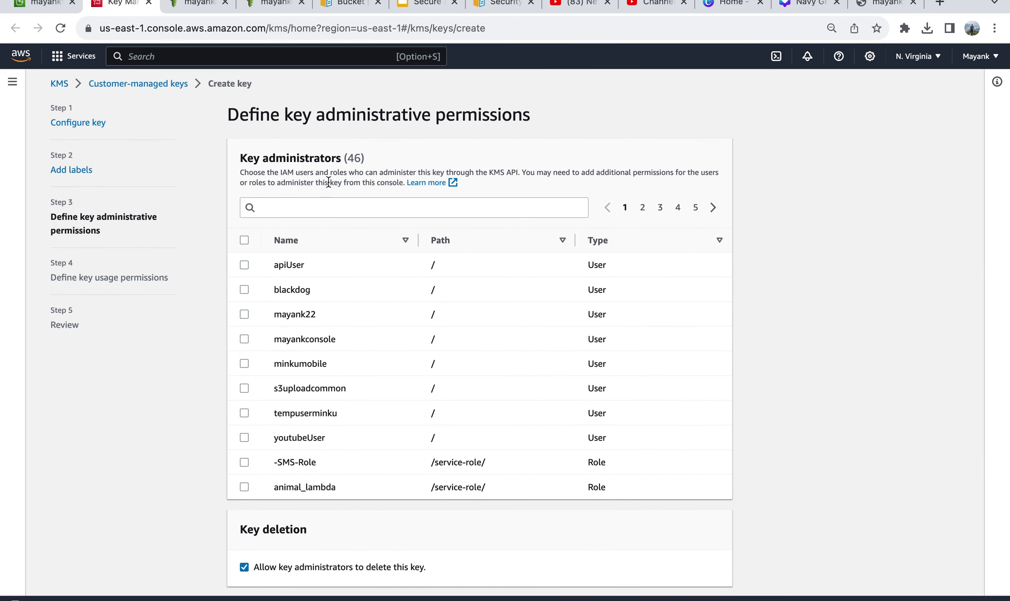
{"action": "scroll", "coordinate": [342, 306], "scroll_direction": "down", "scroll_amount": 2}
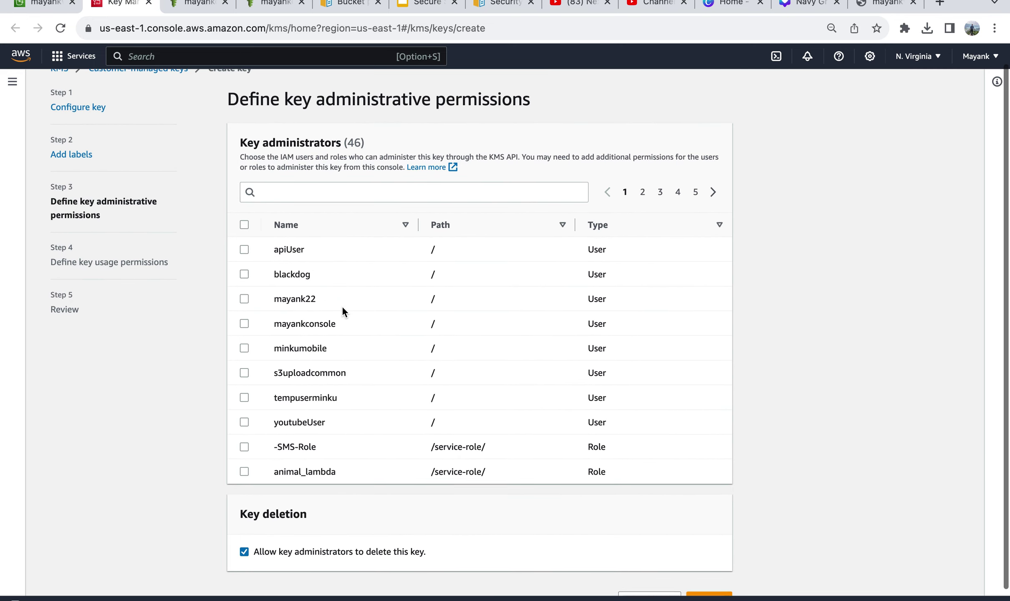
{"action": "scroll", "coordinate": [342, 307], "scroll_direction": "up", "scroll_amount": 2}
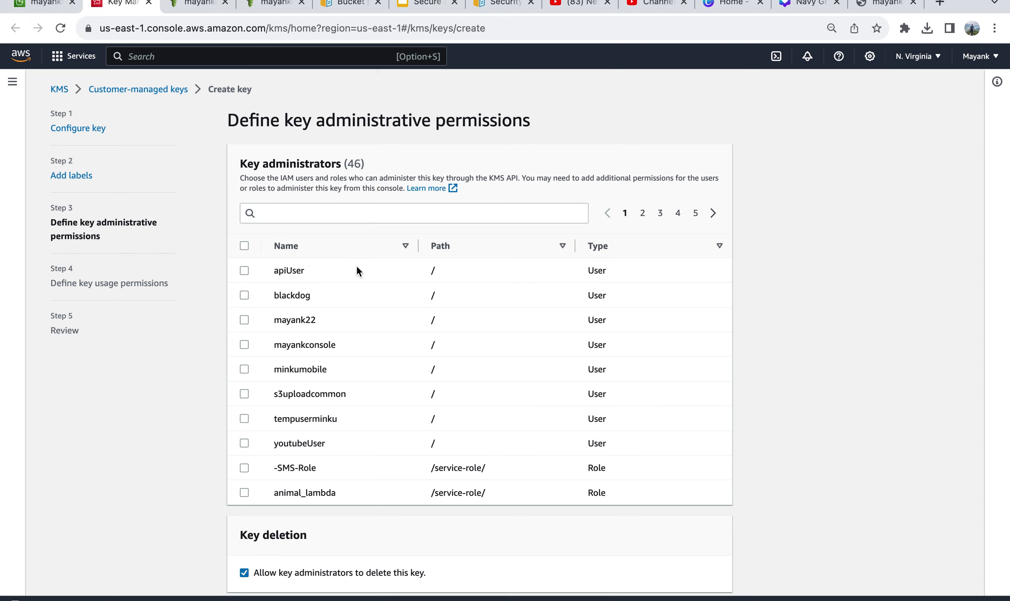
{"action": "scroll", "coordinate": [356, 266], "scroll_direction": "down", "scroll_amount": 1}
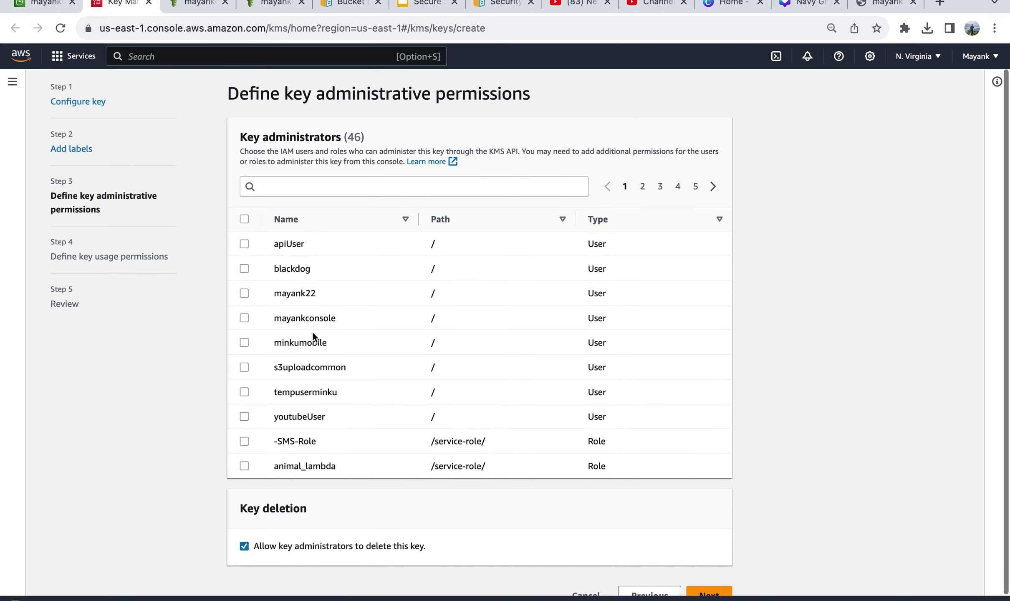
{"action": "scroll", "coordinate": [336, 353], "scroll_direction": "down", "scroll_amount": 1}
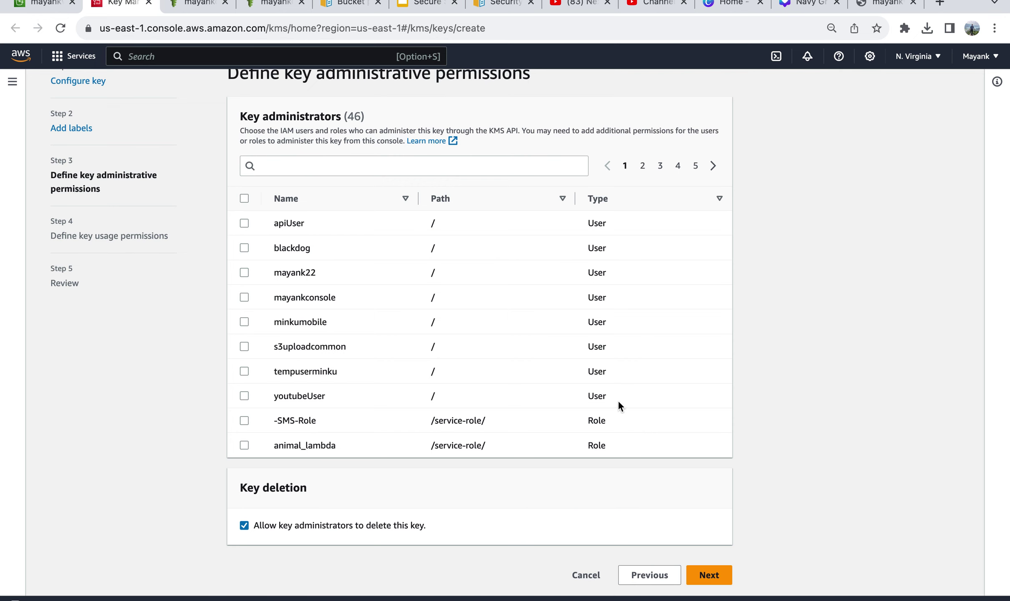
{"action": "left_click", "coordinate": [715, 574]}
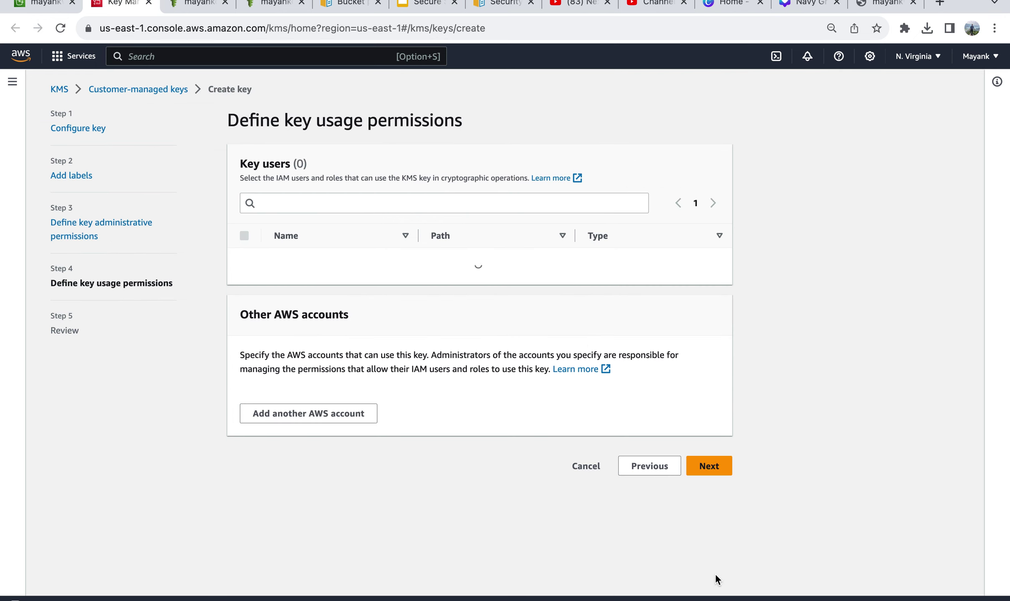
Review the key users list and continue with no key user or other AWS account selected
{"action": "scroll", "coordinate": [492, 450], "scroll_direction": "down", "scroll_amount": 5}
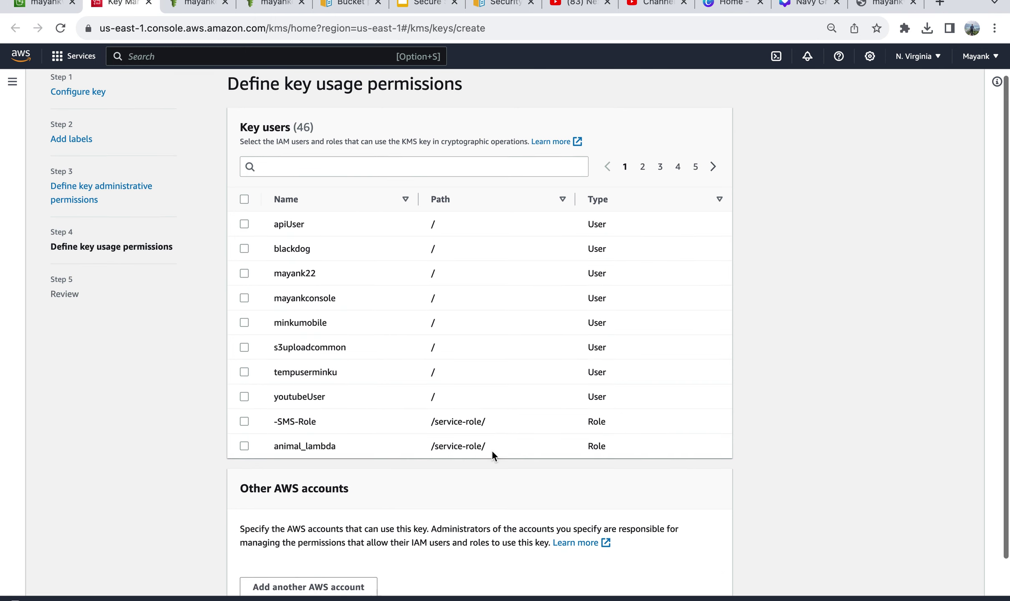
{"action": "scroll", "coordinate": [492, 450], "scroll_direction": "up", "scroll_amount": 5}
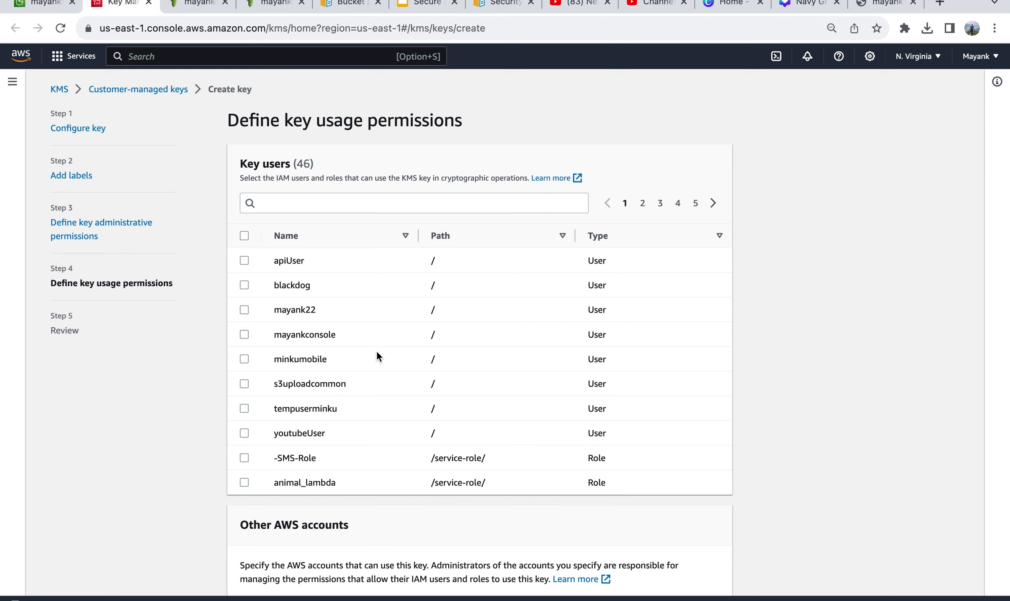
{"action": "scroll", "coordinate": [377, 354], "scroll_direction": "down", "scroll_amount": 3}
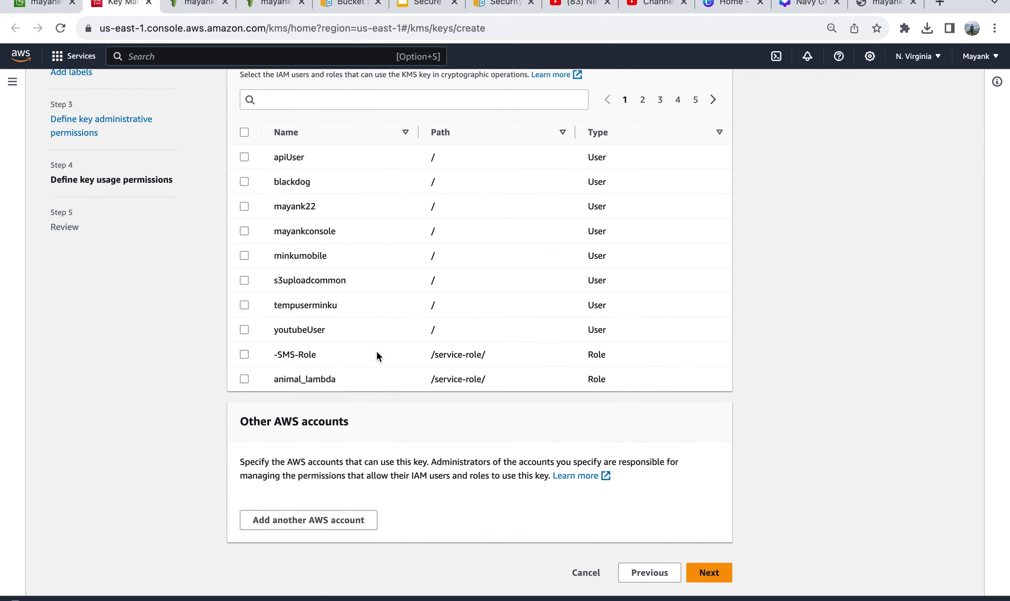
{"action": "left_click", "coordinate": [715, 574]}
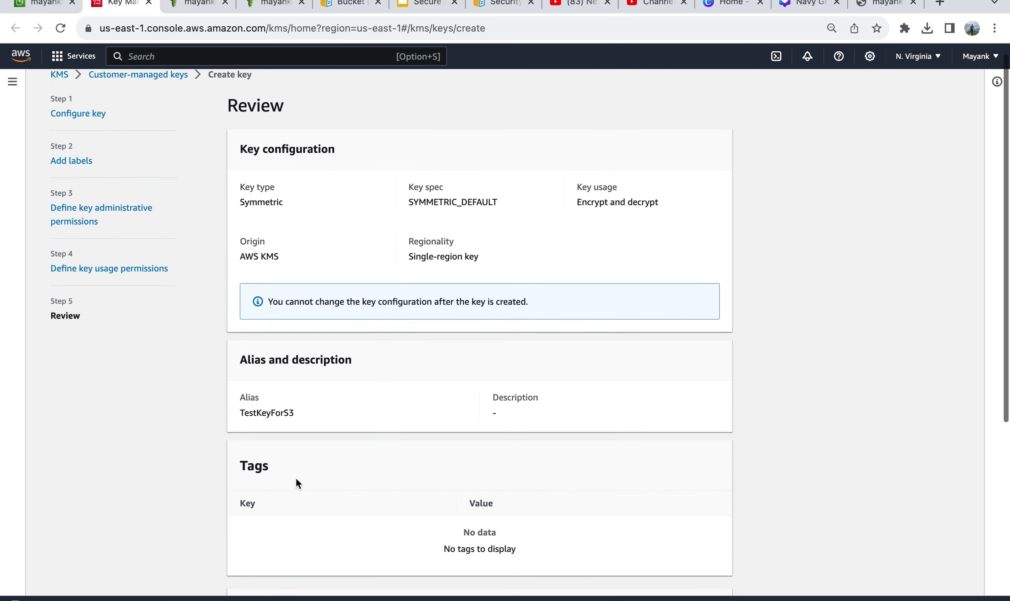
Review the key policy, finish creating the KMS key and open the details of TestKeyForS3
{"action": "scroll", "coordinate": [295, 477], "scroll_direction": "down", "scroll_amount": 6}
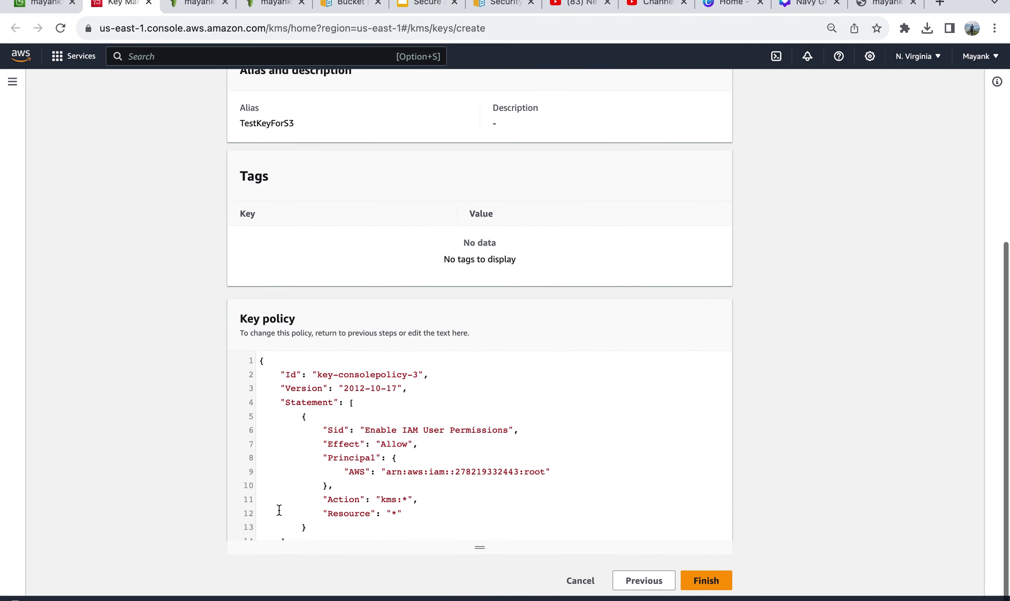
{"action": "scroll", "coordinate": [275, 506], "scroll_direction": "down", "scroll_amount": 3}
{"action": "left_click", "coordinate": [711, 582]}
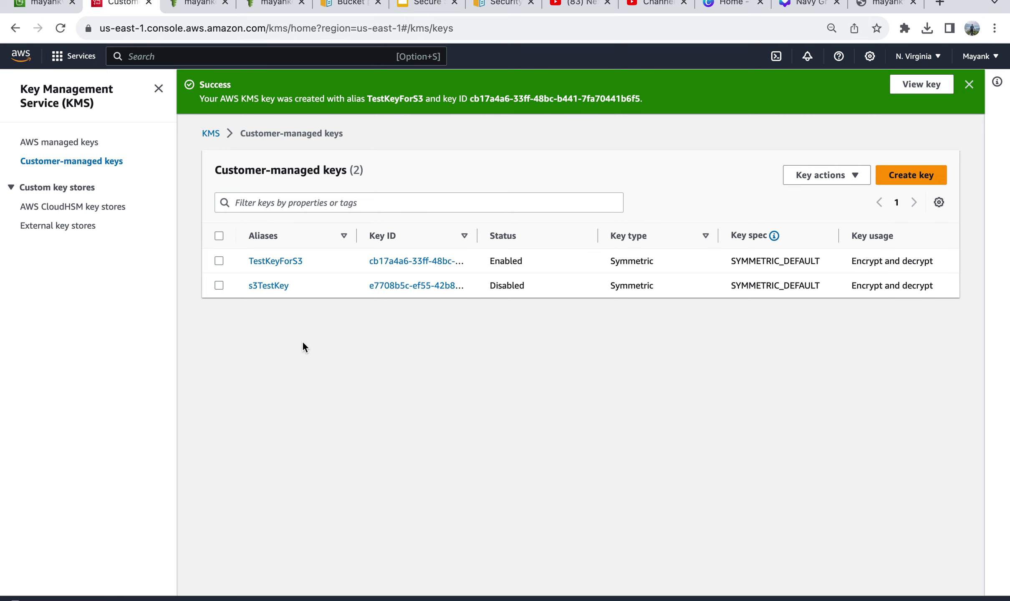
{"action": "left_click", "coordinate": [219, 261]}
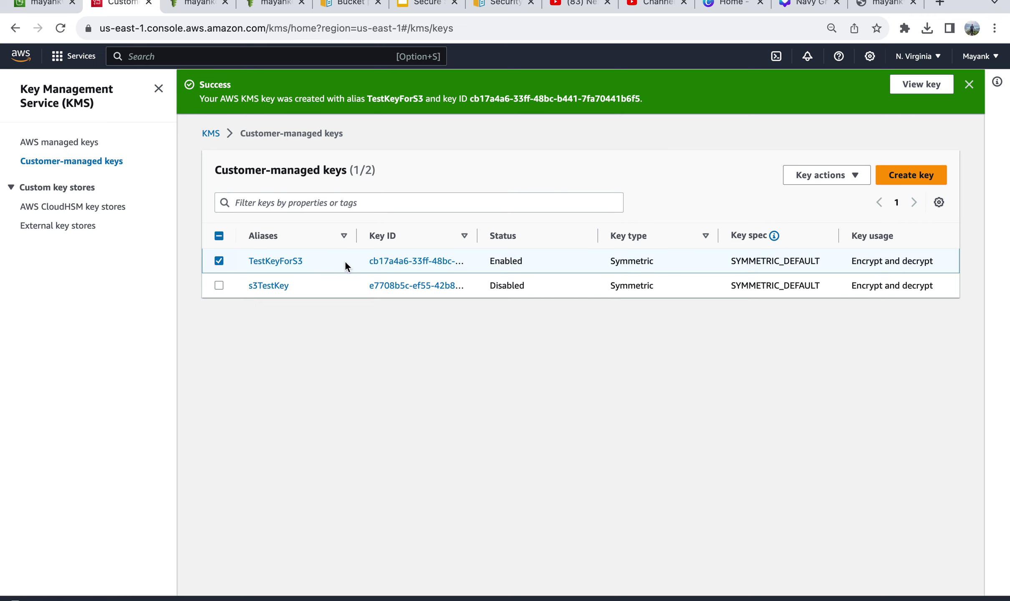
{"action": "left_click", "coordinate": [288, 263]}
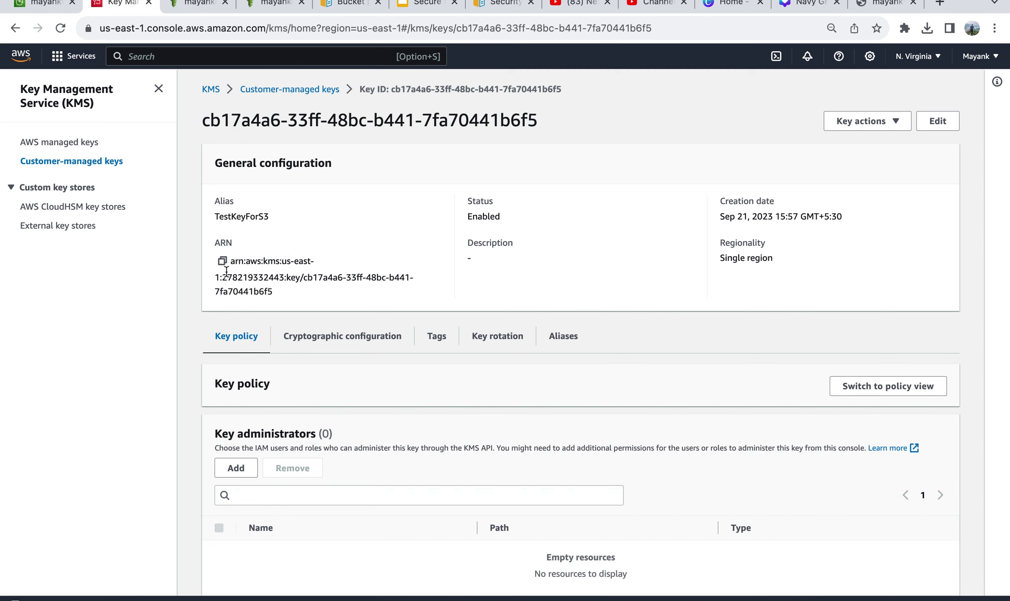
Copy the ARN of TestKeyForS3, enter it as the bucket's SSE-KMS default encryption key and save with Bucket Key enabled
{"action": "left_click", "coordinate": [223, 262]}
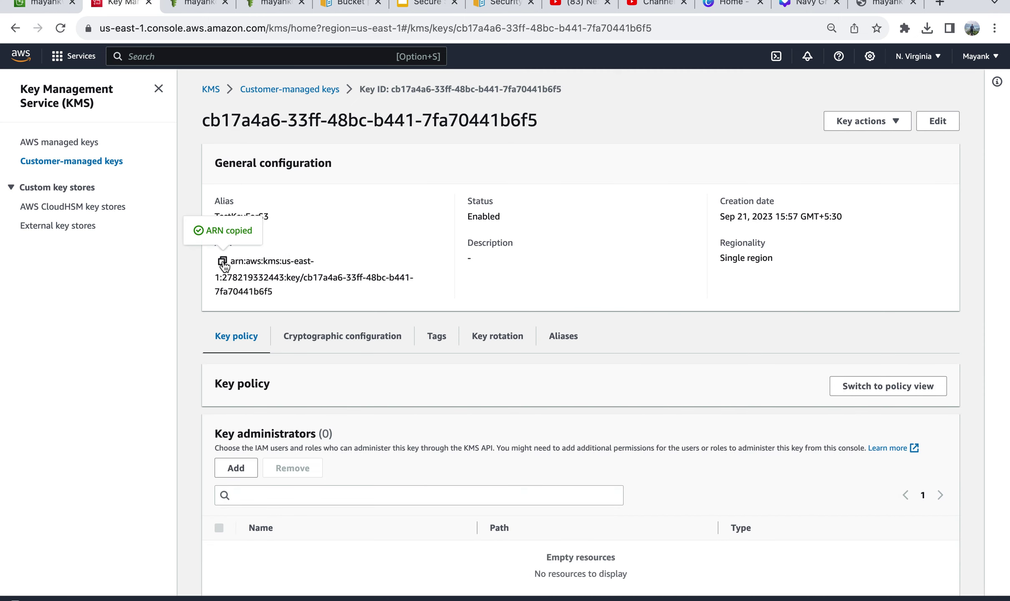
{"action": "left_click", "coordinate": [41, 5]}
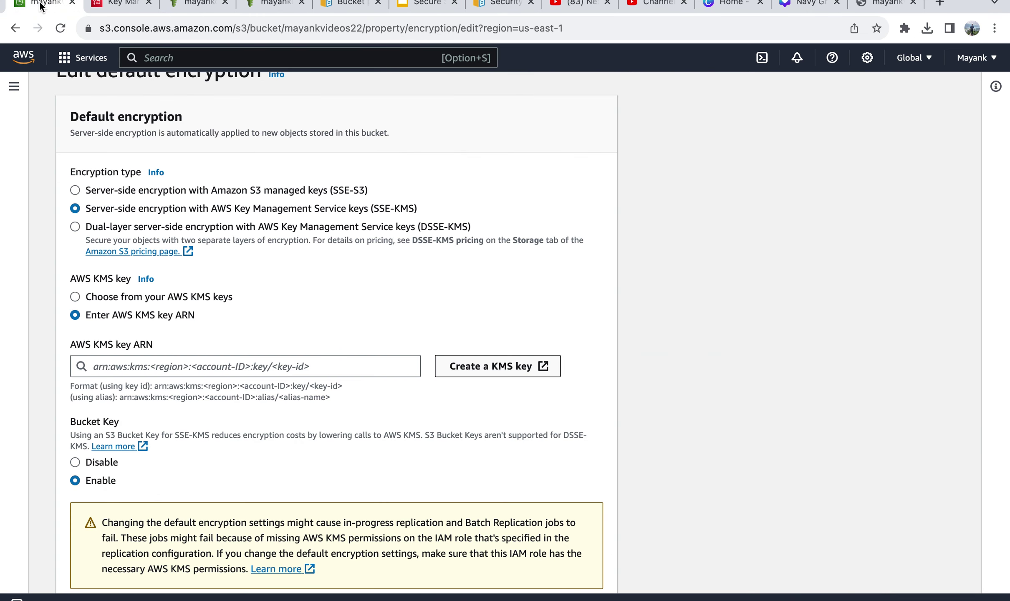
{"action": "left_click", "coordinate": [144, 361]}
{"action": "right_click", "coordinate": [144, 361]}
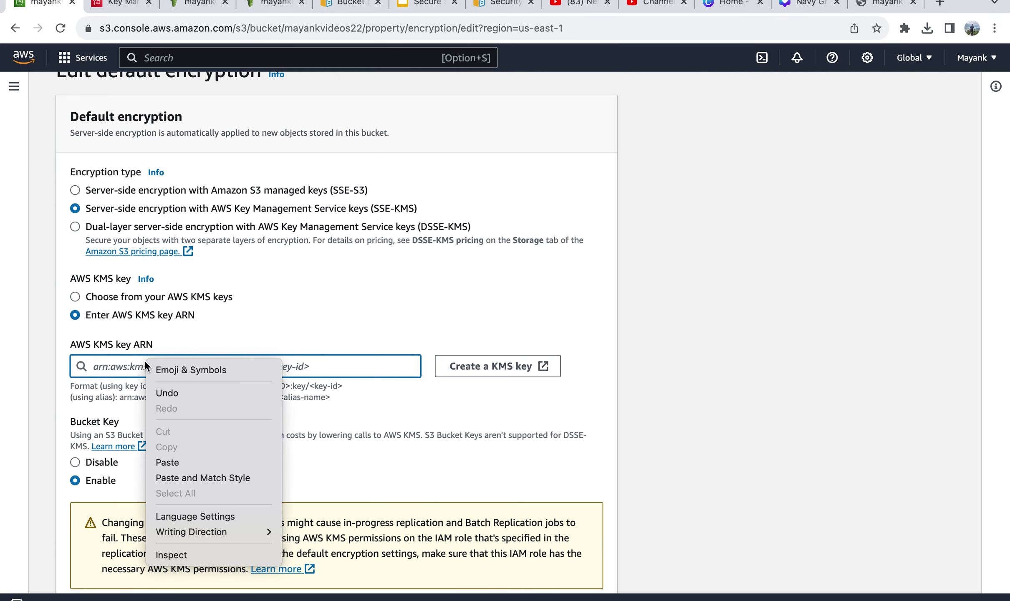
{"action": "left_click", "coordinate": [187, 462]}
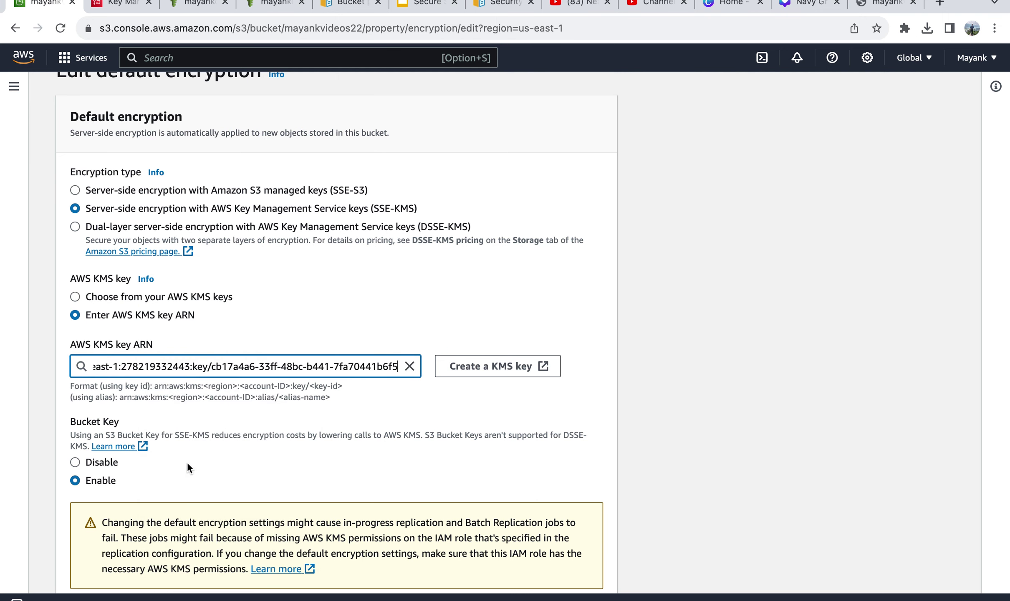
{"action": "scroll", "coordinate": [150, 406], "scroll_direction": "down", "scroll_amount": 1}
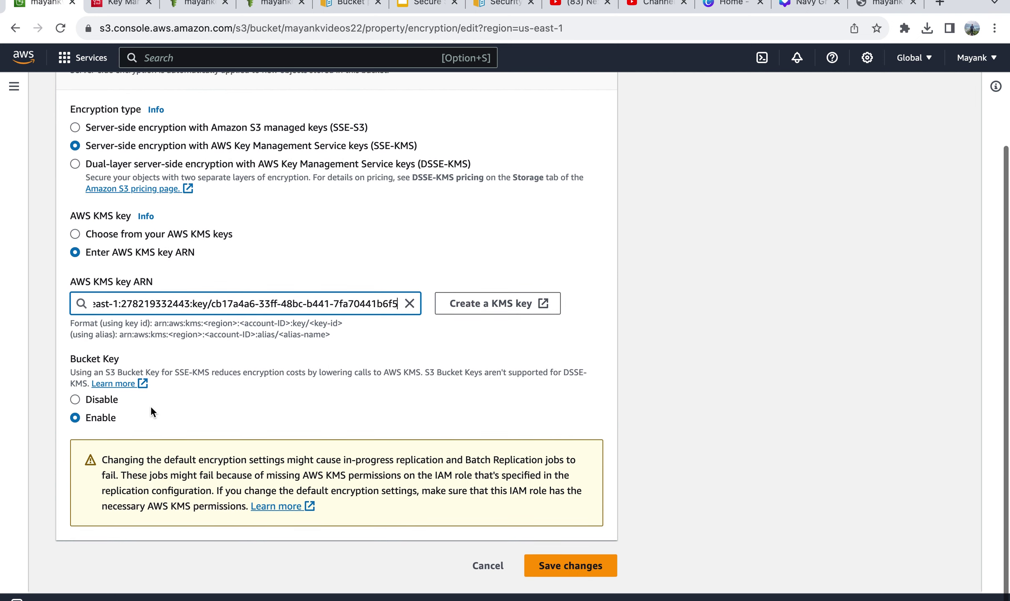
{"action": "left_click", "coordinate": [580, 571]}
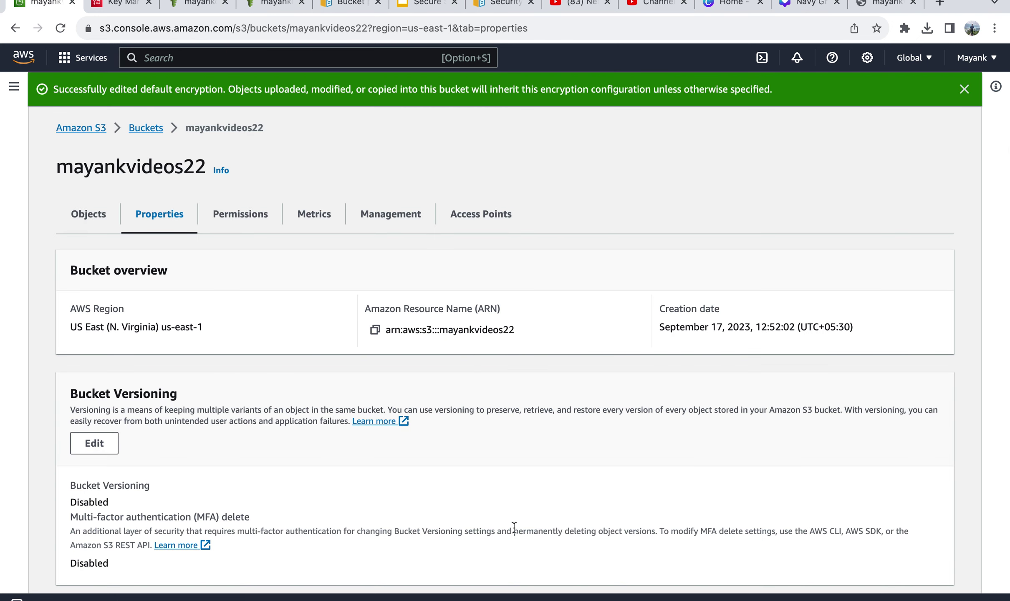
Check the encryption type, key ARN and Bucket Key setting in the bucket's properties, dismissing the success notification
{"action": "scroll", "coordinate": [401, 465], "scroll_direction": "down", "scroll_amount": 5}
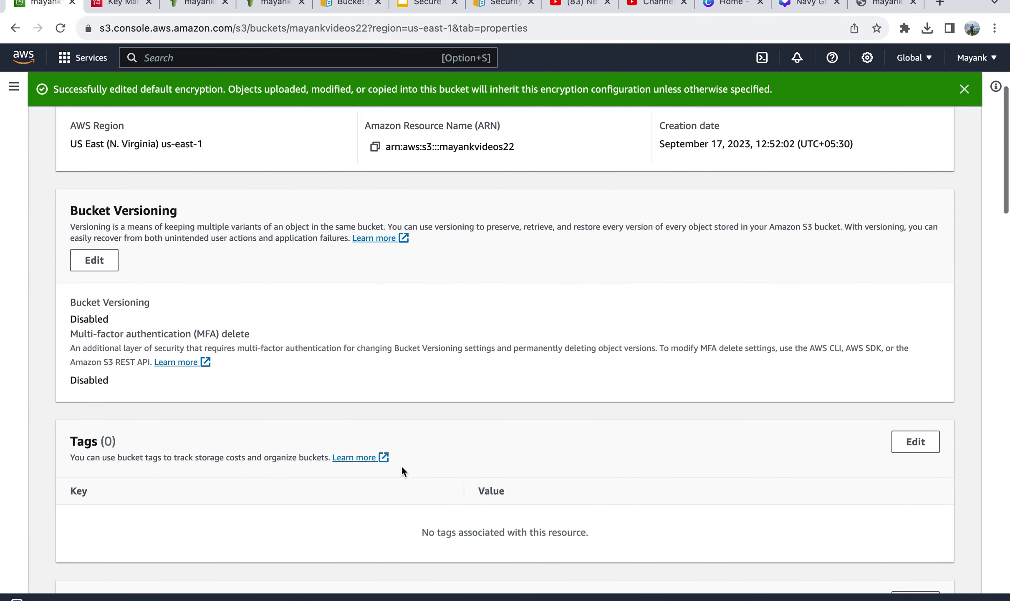
{"action": "scroll", "coordinate": [401, 465], "scroll_direction": "down", "scroll_amount": 7}
{"action": "scroll", "coordinate": [402, 467], "scroll_direction": "down", "scroll_amount": 1}
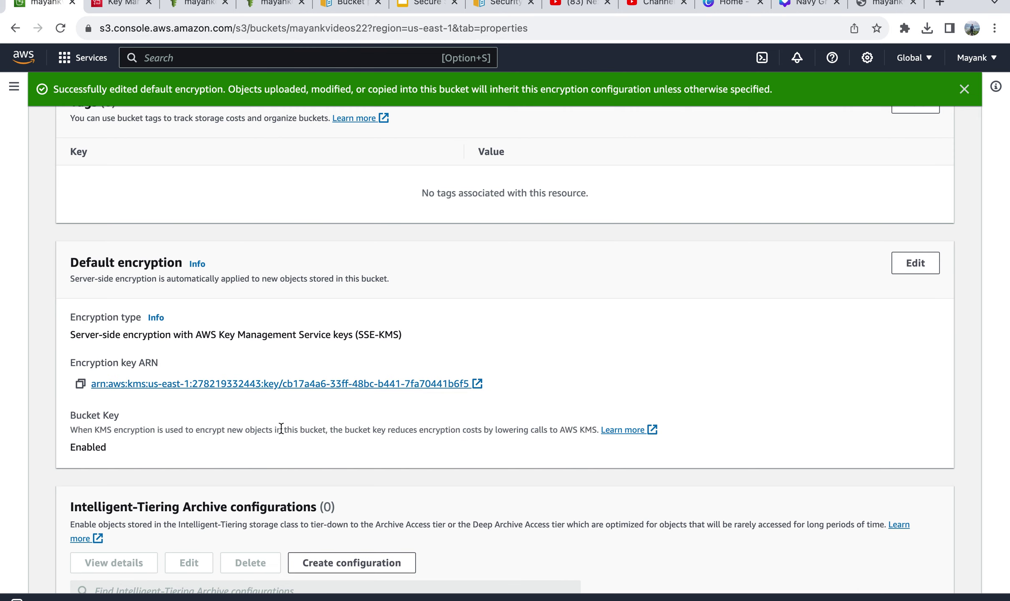
{"action": "left_click", "coordinate": [964, 88]}
{"action": "scroll", "coordinate": [418, 331], "scroll_direction": "up", "scroll_amount": 10}
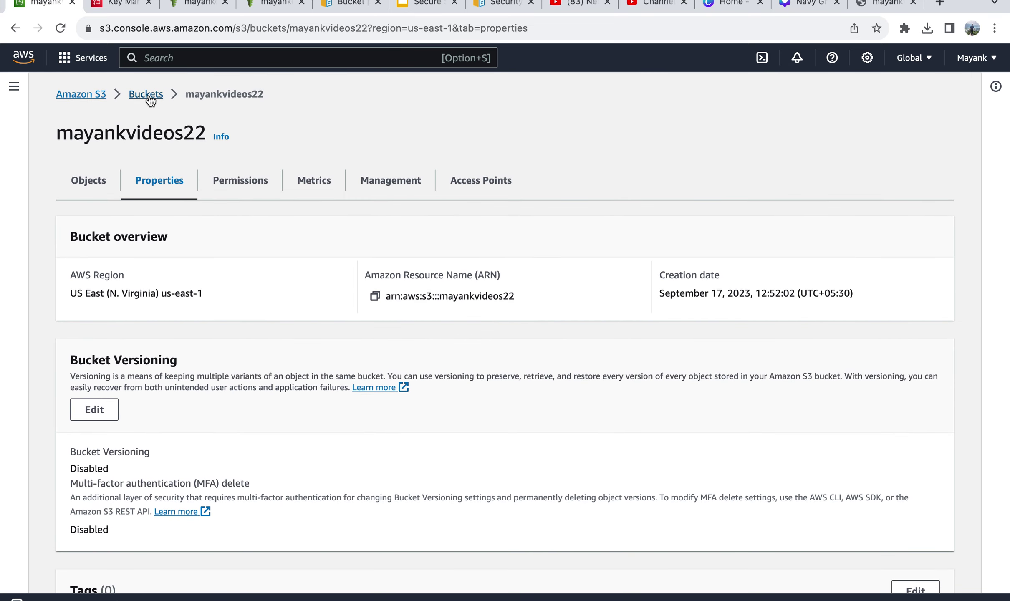
Upload chromadb.txt from the UploadsAWS folder to the bucket and return to its object list
{"action": "left_click", "coordinate": [95, 181]}
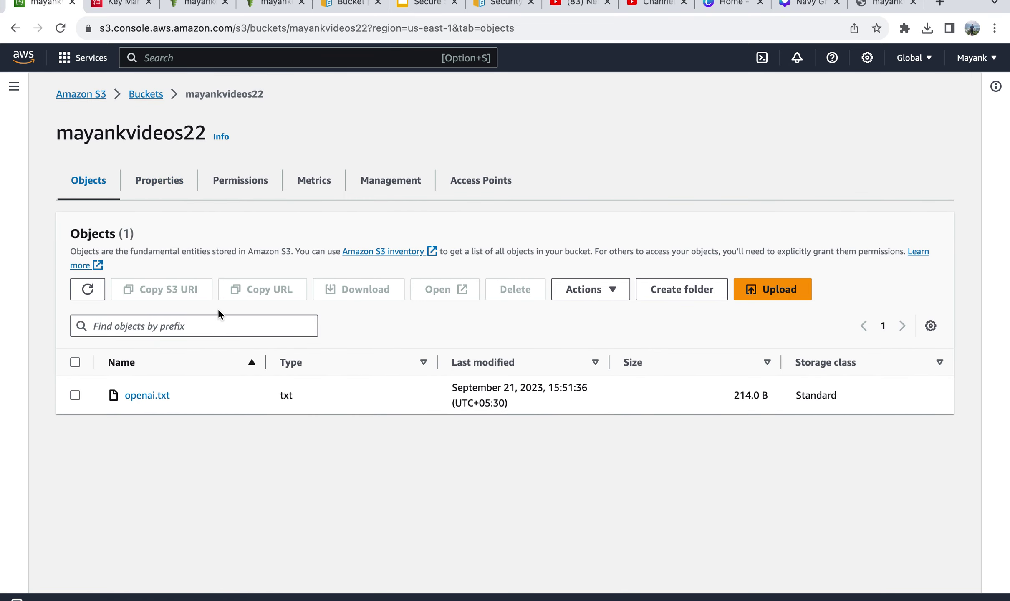
{"action": "left_click", "coordinate": [787, 292]}
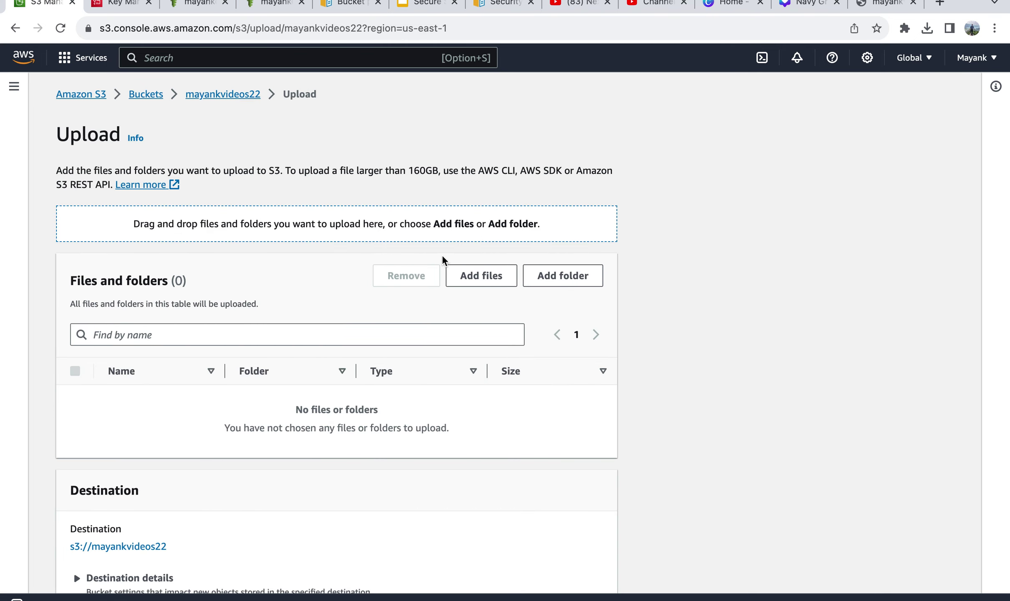
{"action": "left_click", "coordinate": [481, 275]}
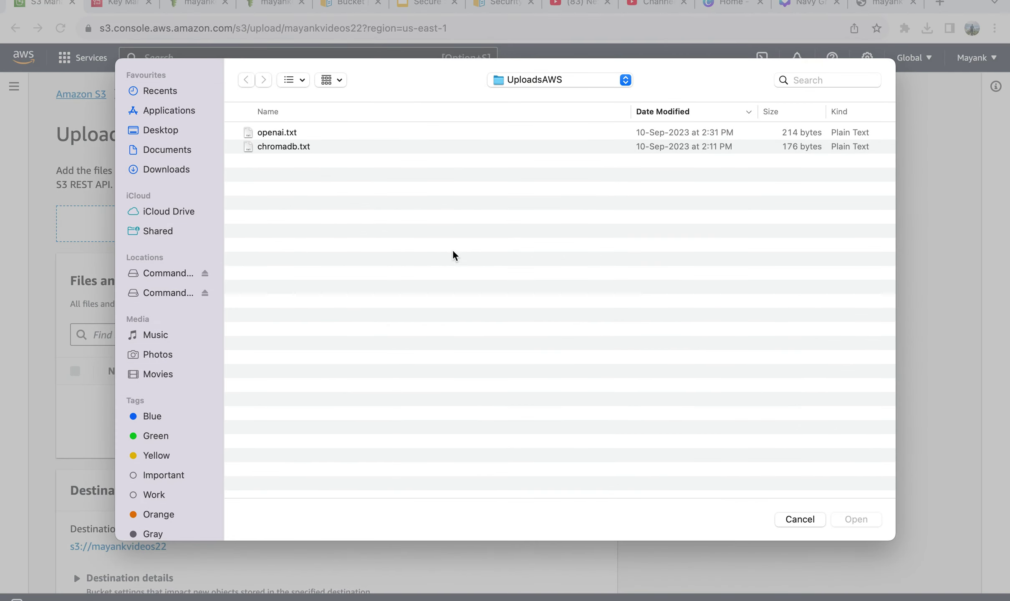
{"action": "double_click", "coordinate": [291, 148]}
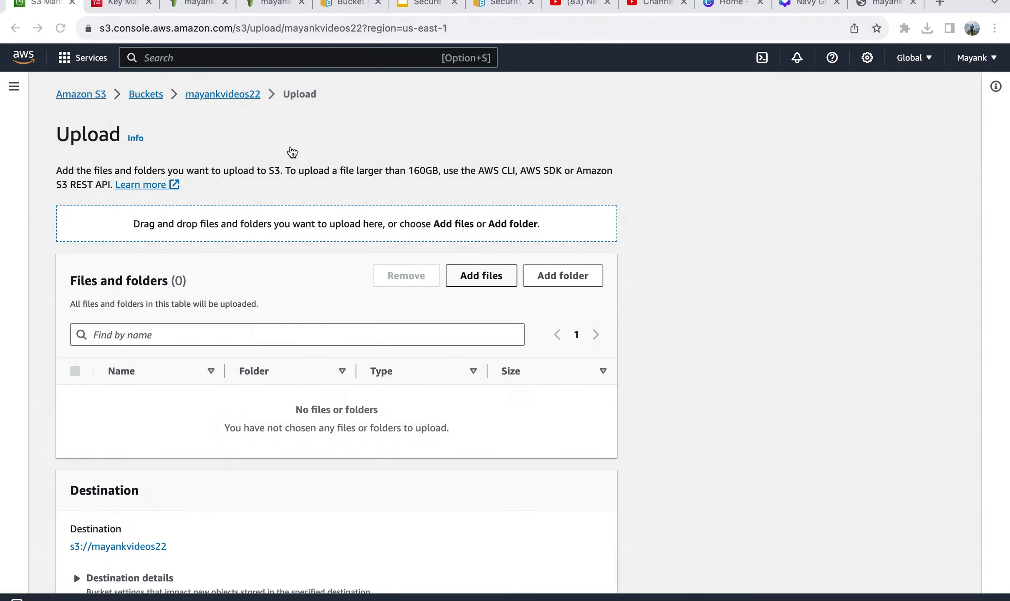
{"action": "scroll", "coordinate": [295, 425], "scroll_direction": "down", "scroll_amount": 3}
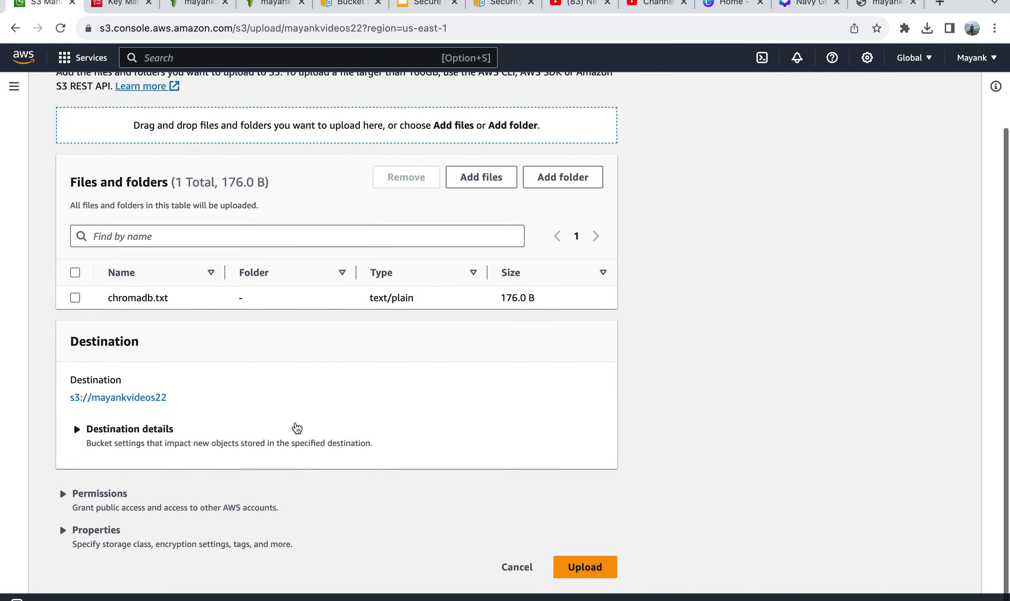
{"action": "left_click", "coordinate": [597, 574]}
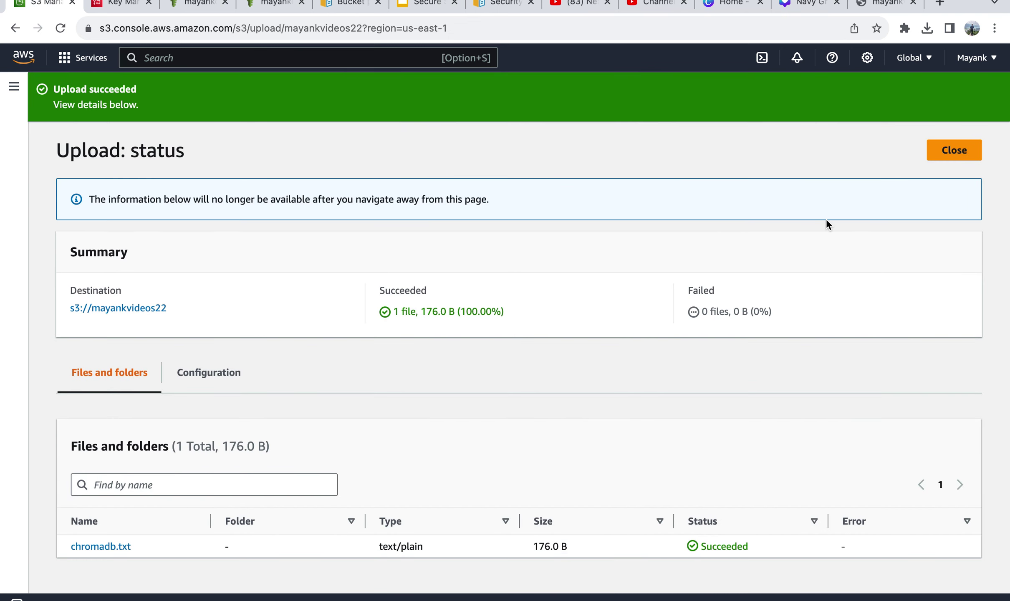
{"action": "left_click", "coordinate": [957, 155]}
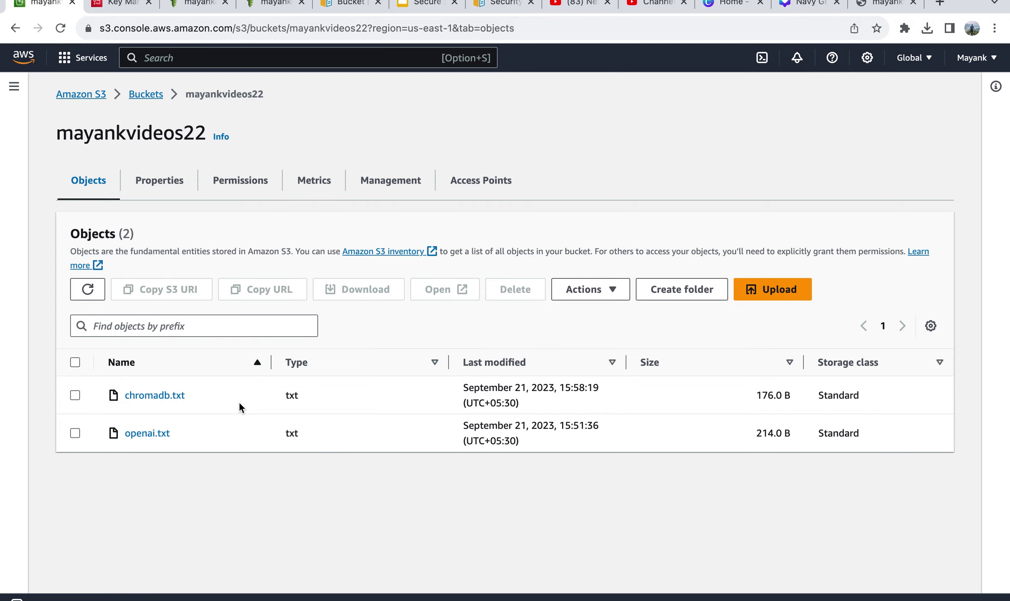
Switch to the IAM user's session in Safari, refresh the bucket's object list, open chromadb.txt and read the response
{"action": "key", "text": "ctrl+Up"}
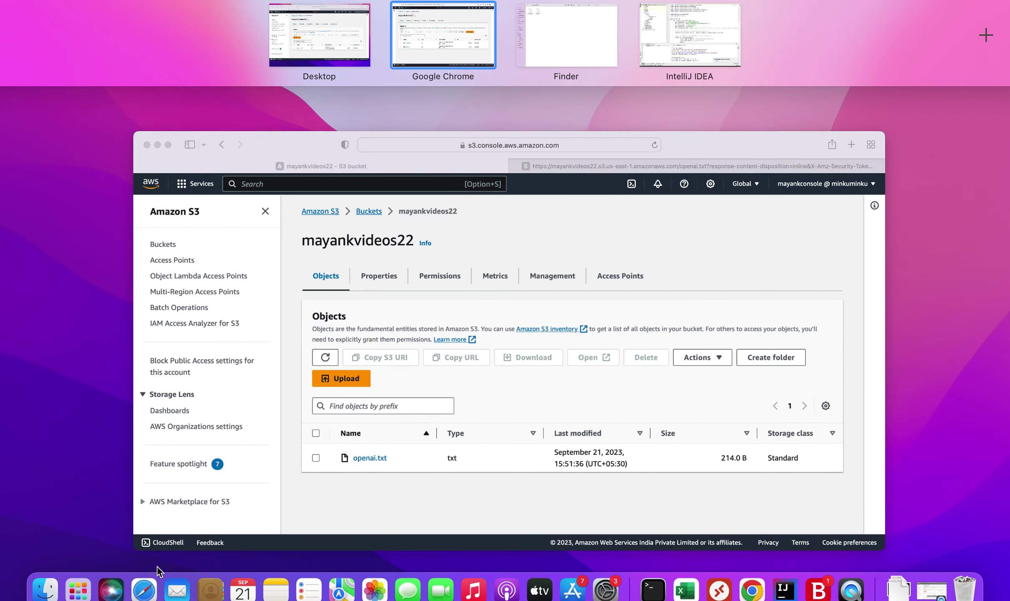
{"action": "left_click", "coordinate": [138, 591]}
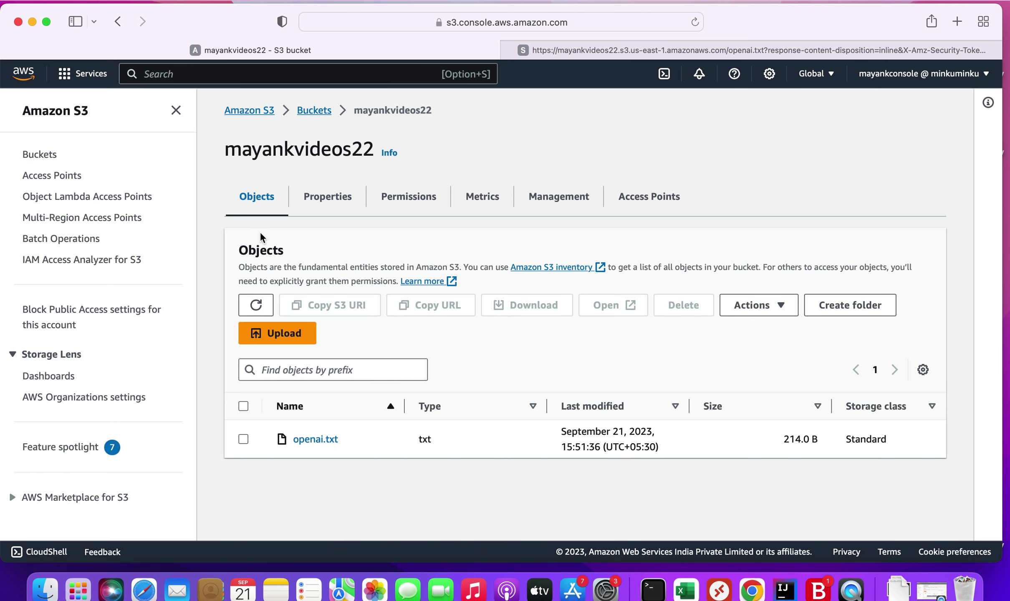
{"action": "left_click", "coordinate": [256, 305]}
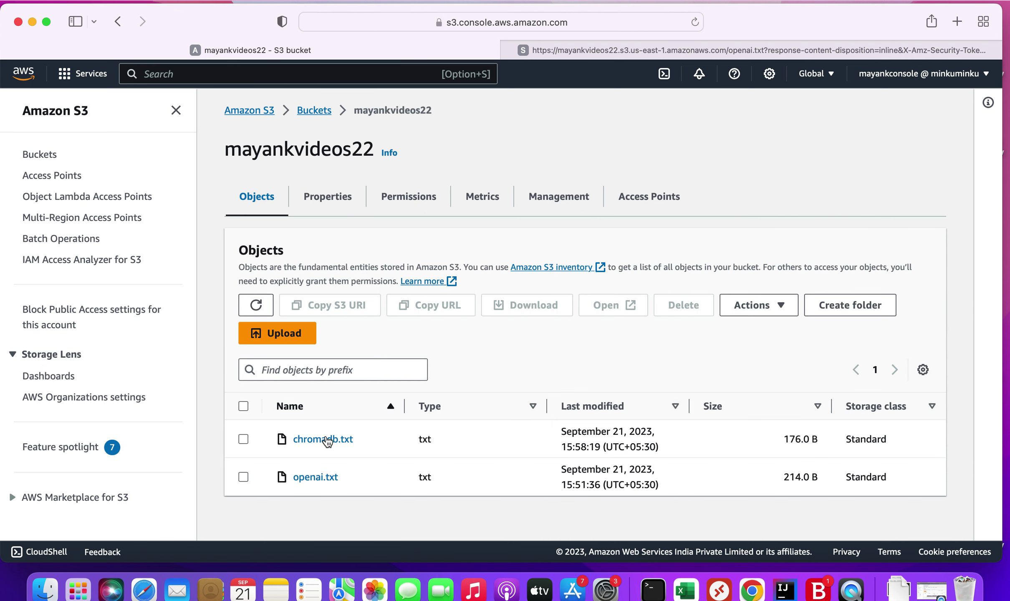
{"action": "left_click", "coordinate": [321, 439]}
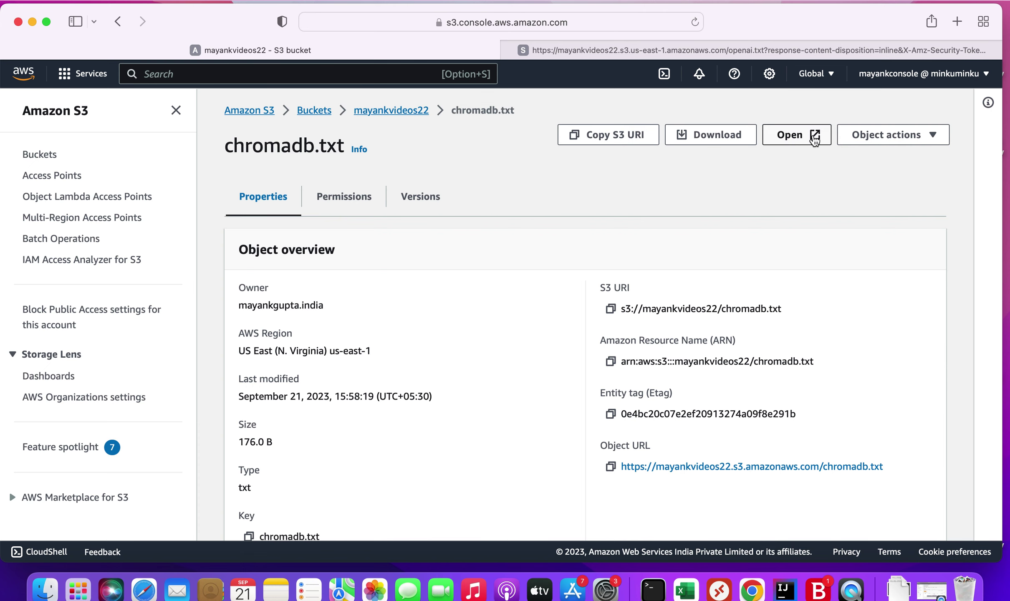
{"action": "left_click", "coordinate": [814, 138]}
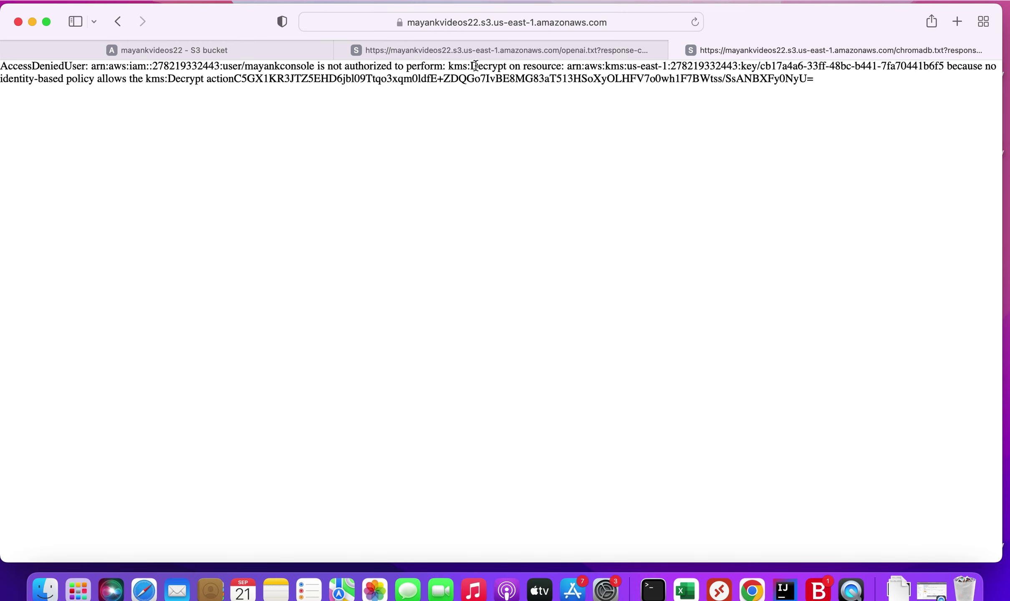
{"action": "left_click_drag", "start_coordinate": [470, 65], "coordinate": [652, 66]}
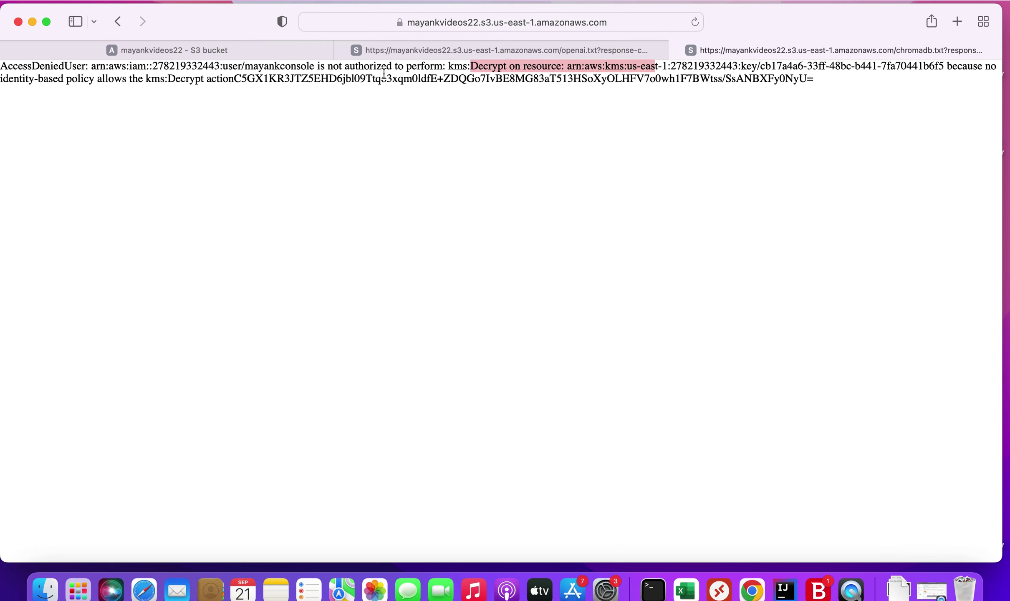
{"action": "double_click", "coordinate": [457, 66]}
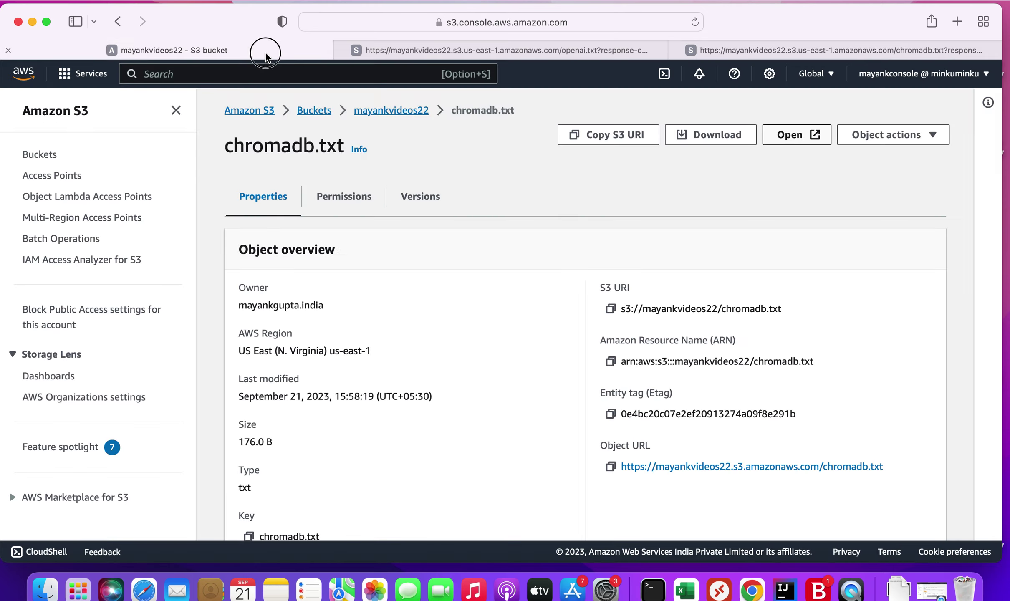
Switch back to the administrator's session in Chrome and show the list of customer-managed KMS keys
{"action": "left_click", "coordinate": [266, 52]}
{"action": "key", "text": "ctrl+Up"}
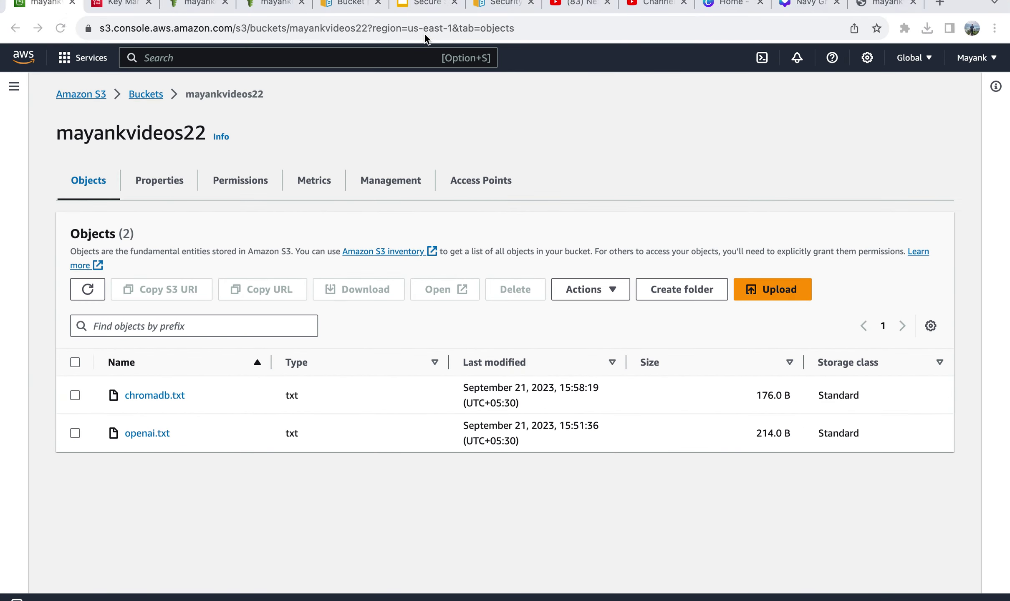
{"action": "left_click", "coordinate": [423, 33]}
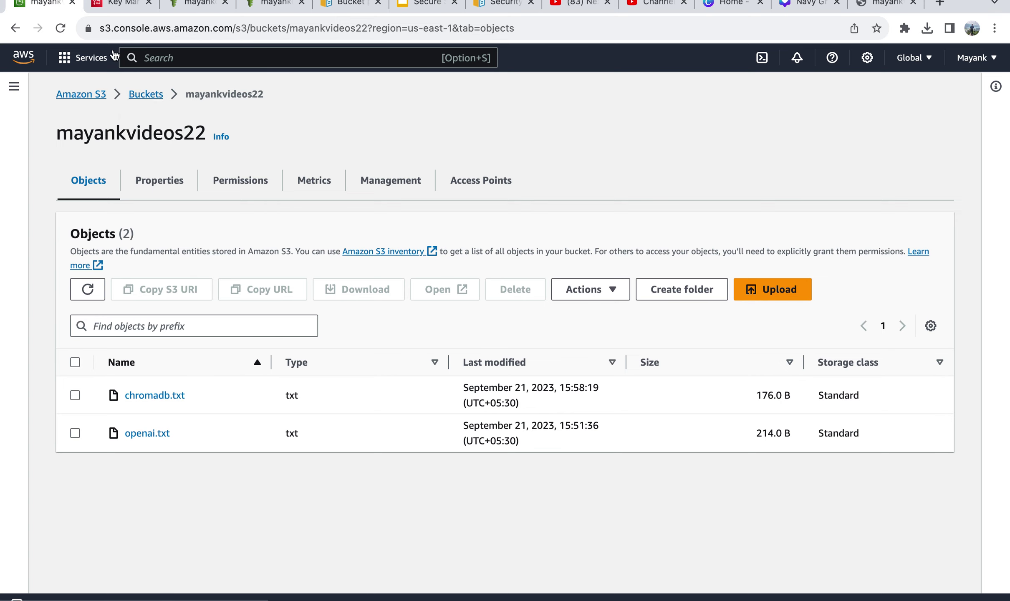
{"action": "left_click", "coordinate": [118, 6]}
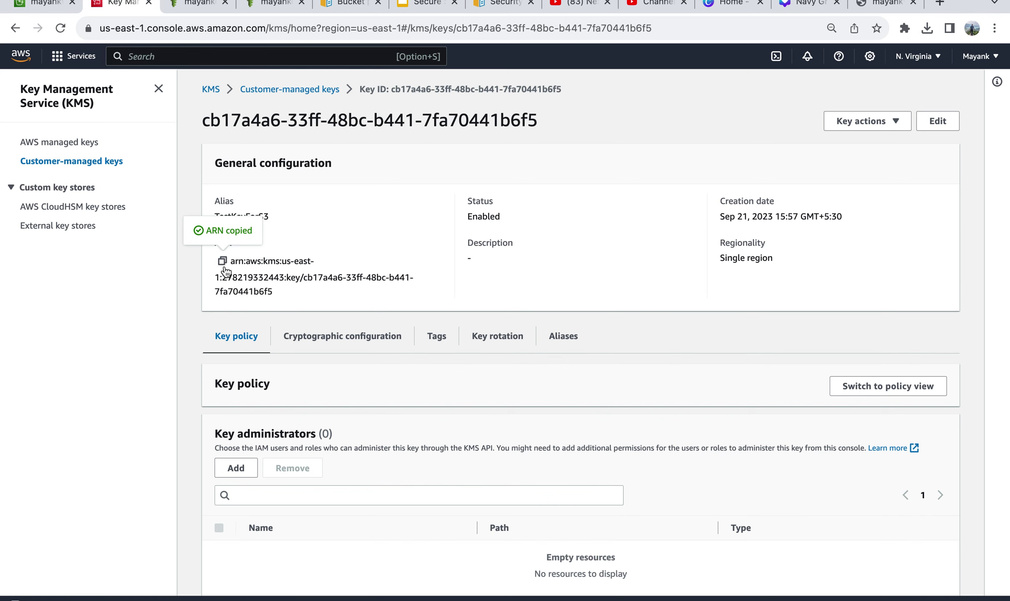
{"action": "left_click", "coordinate": [298, 90]}
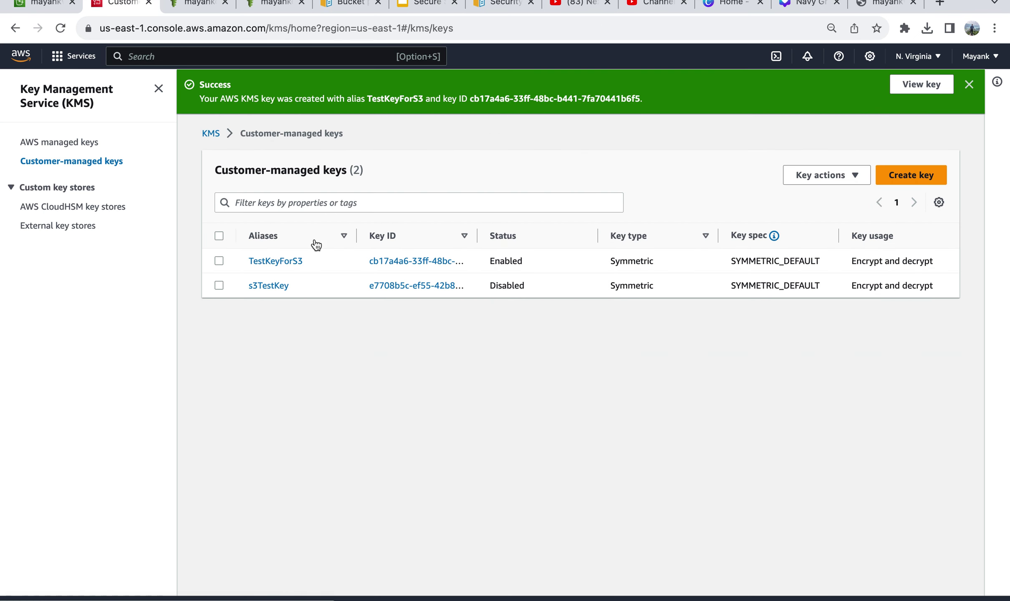
{"action": "left_click", "coordinate": [218, 261]}
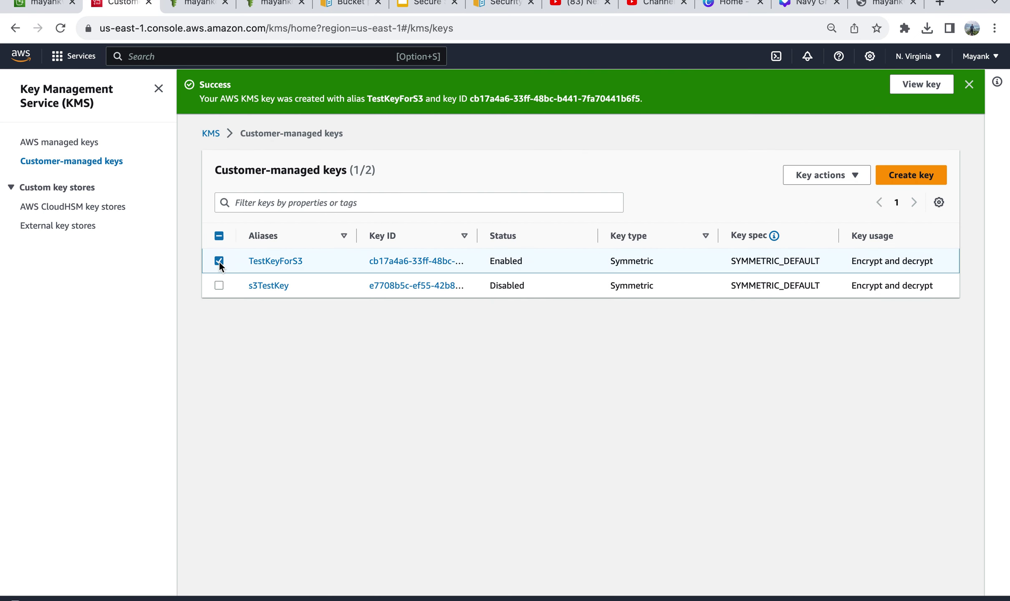
{"action": "left_click", "coordinate": [829, 178]}
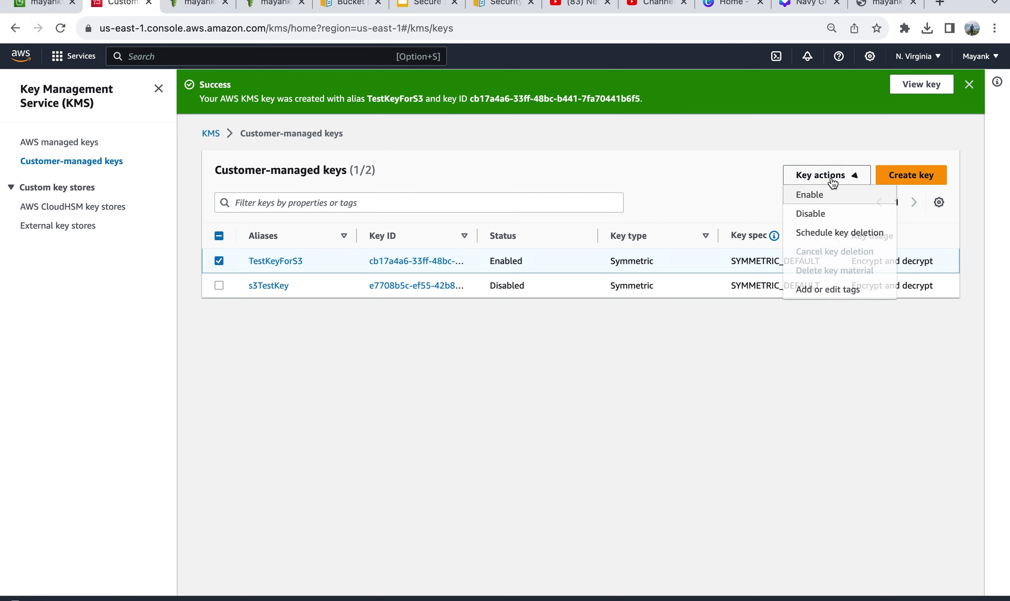
{"action": "left_click", "coordinate": [643, 185]}
Open the details of the TestKeyForS3 key and go to the Key users section of its key policy
{"action": "left_click", "coordinate": [288, 261]}
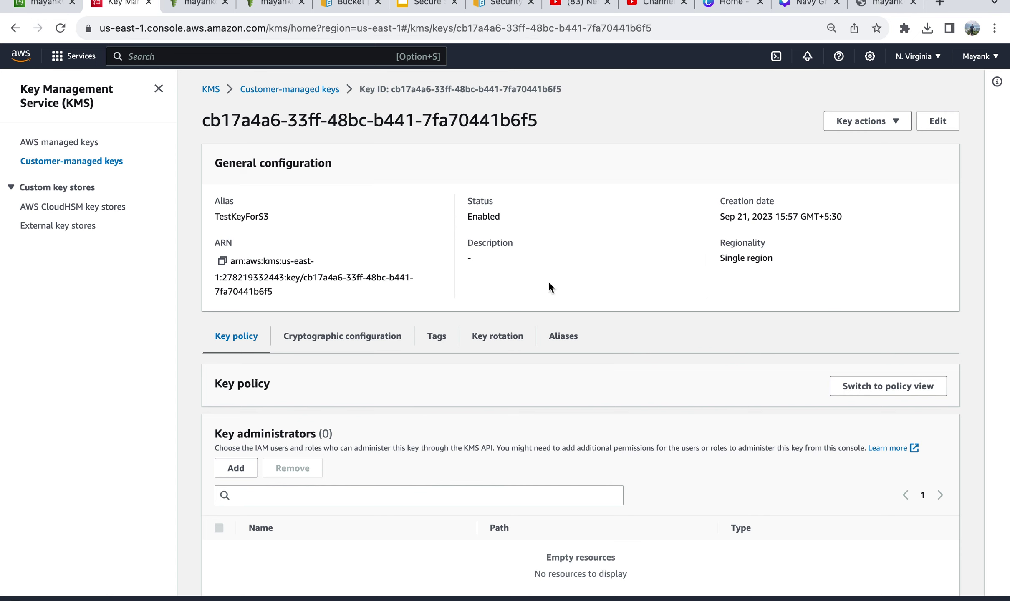
{"action": "scroll", "coordinate": [400, 284], "scroll_direction": "down", "scroll_amount": 2}
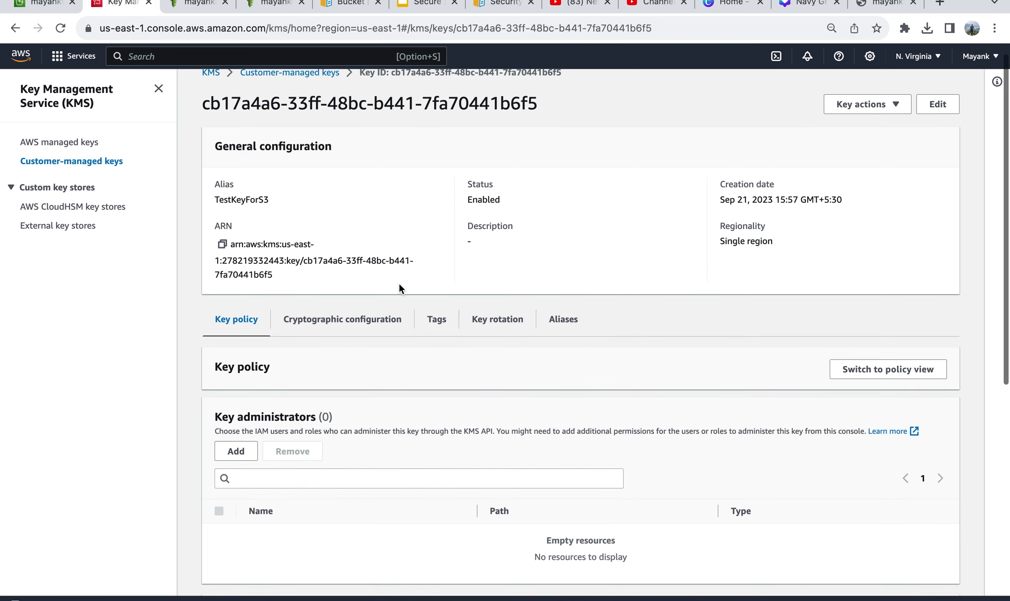
{"action": "scroll", "coordinate": [400, 284], "scroll_direction": "up", "scroll_amount": 2}
{"action": "scroll", "coordinate": [382, 337], "scroll_direction": "down", "scroll_amount": 1}
{"action": "scroll", "coordinate": [384, 341], "scroll_direction": "down", "scroll_amount": 9}
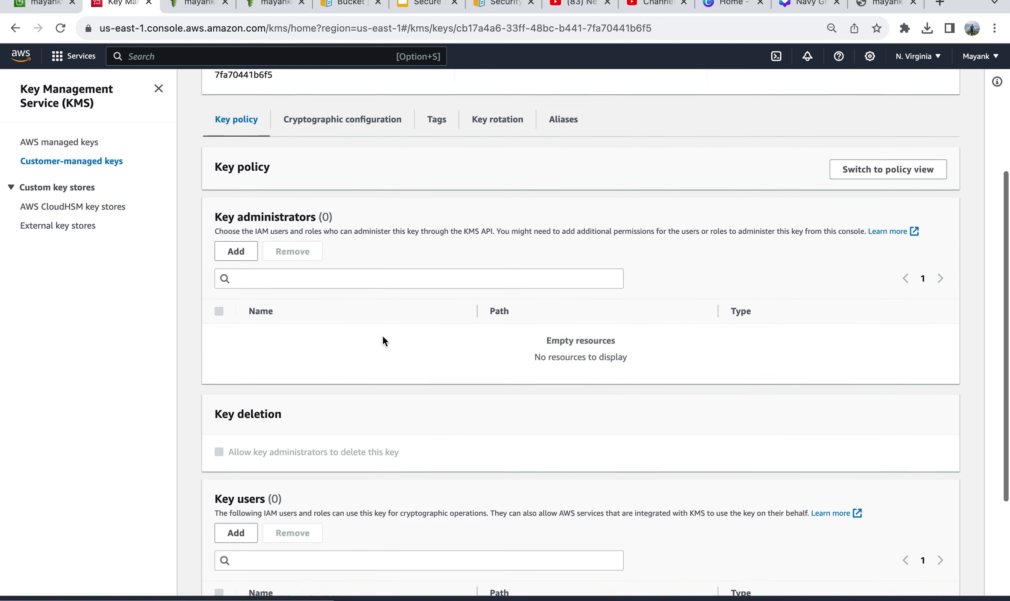
{"action": "scroll", "coordinate": [382, 335], "scroll_direction": "down", "scroll_amount": 1}
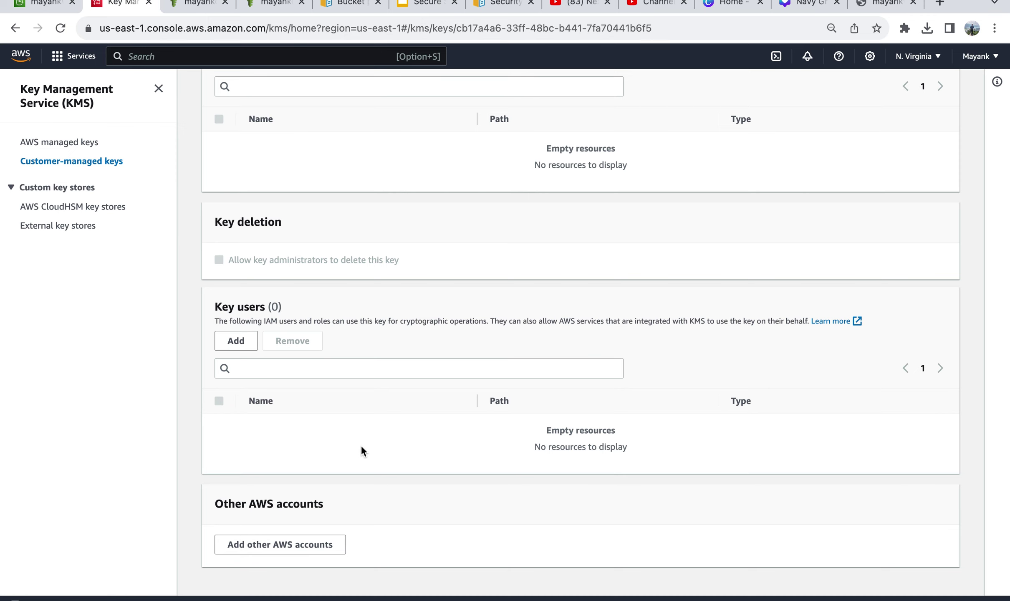
Add the IAM user signed in to the Safari session as a key user of TestKeyForS3, and review the Key users description
{"action": "left_click", "coordinate": [237, 346]}
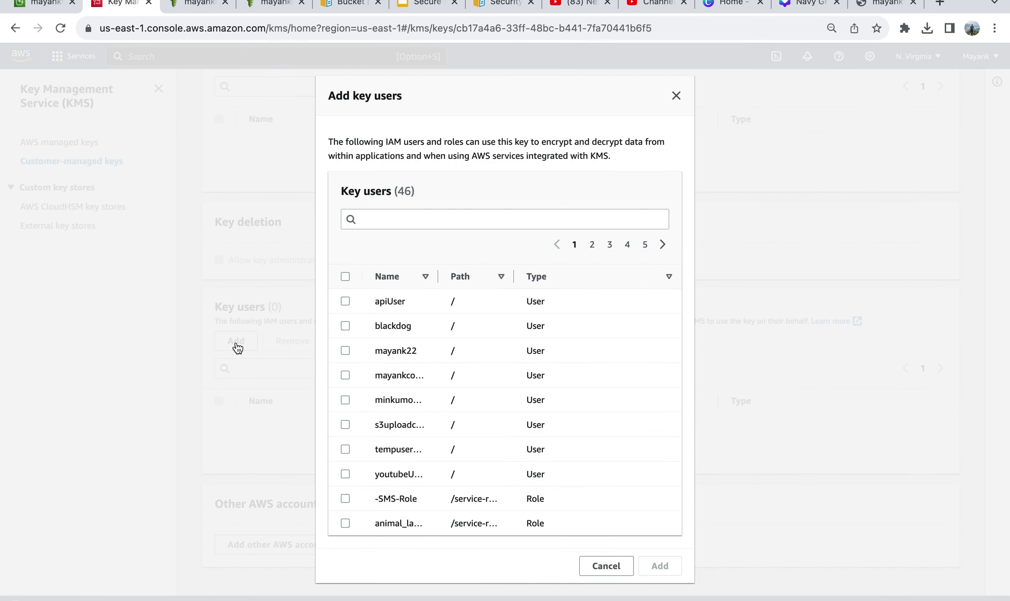
{"action": "left_click", "coordinate": [400, 222]}
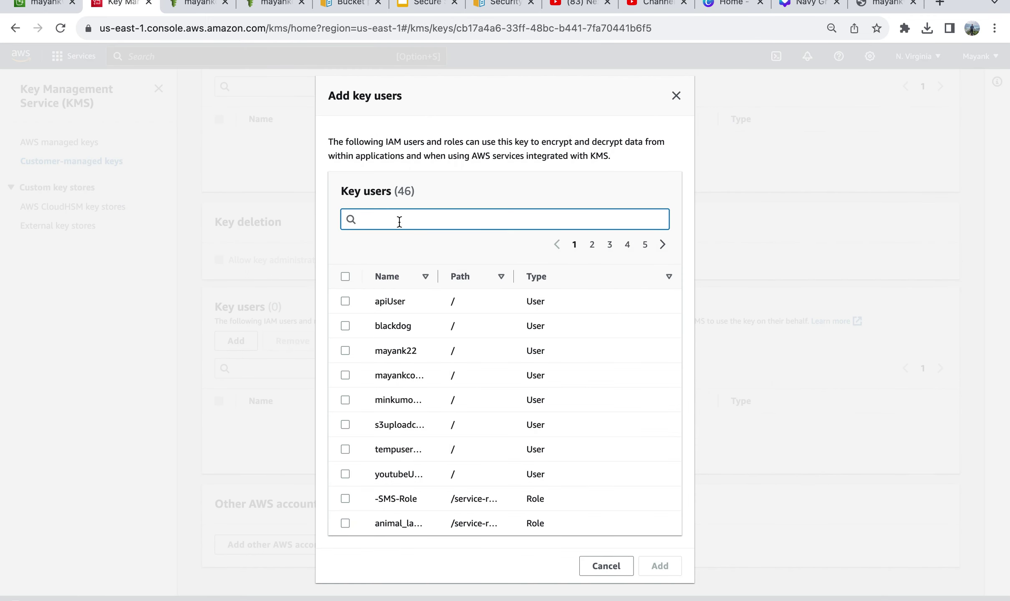
{"action": "type", "text": "maya"}
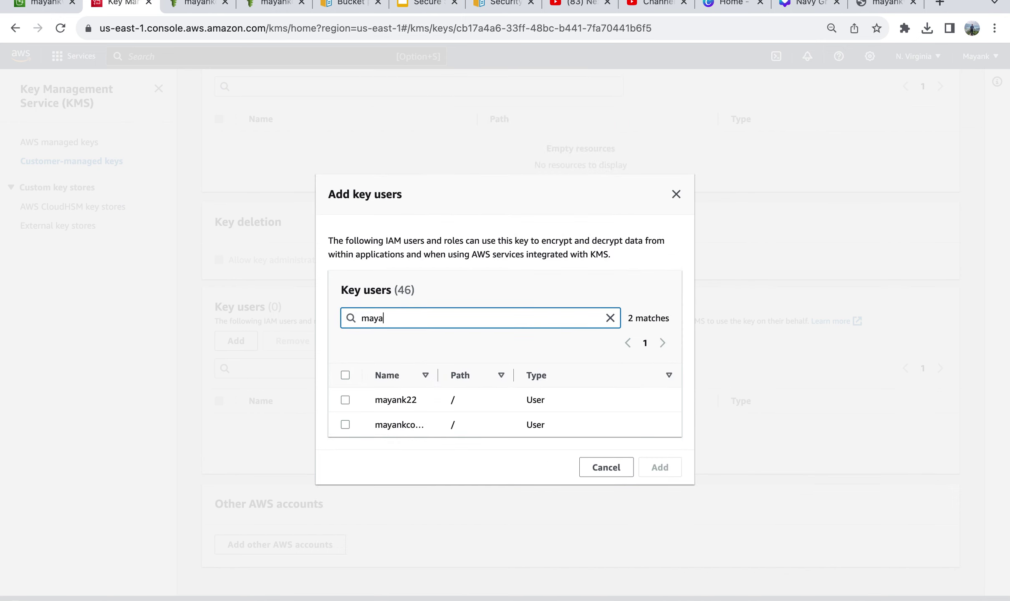
{"action": "left_click_drag", "start_coordinate": [437, 374], "coordinate": [540, 375]}
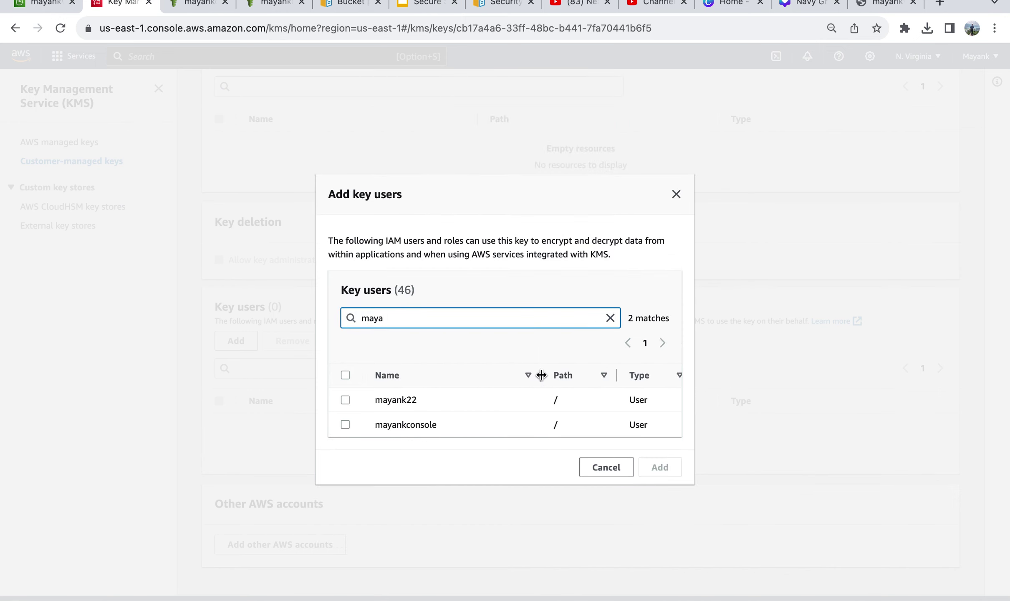
{"action": "left_click", "coordinate": [345, 425]}
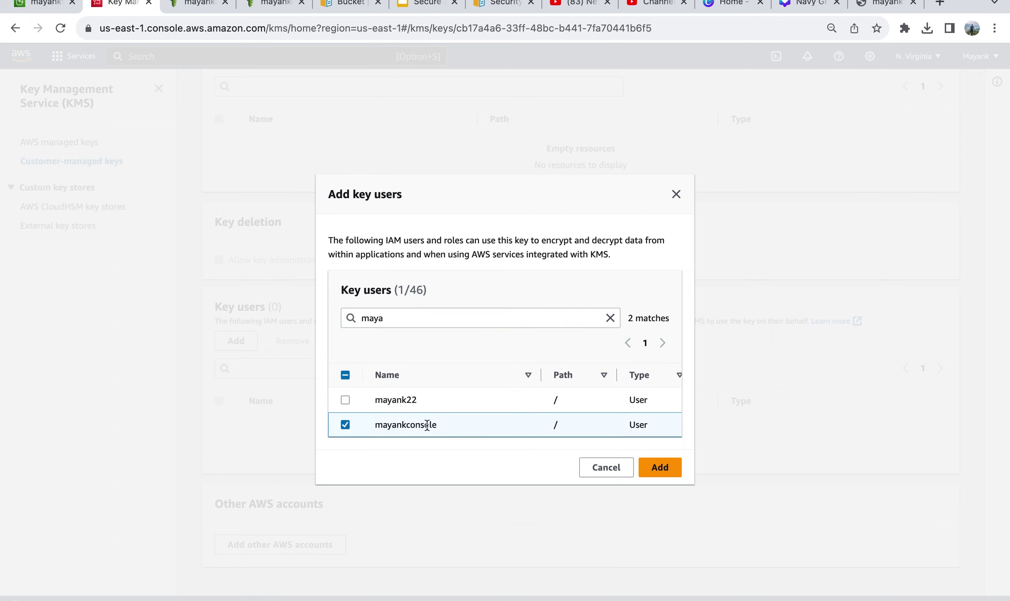
{"action": "left_click", "coordinate": [673, 467]}
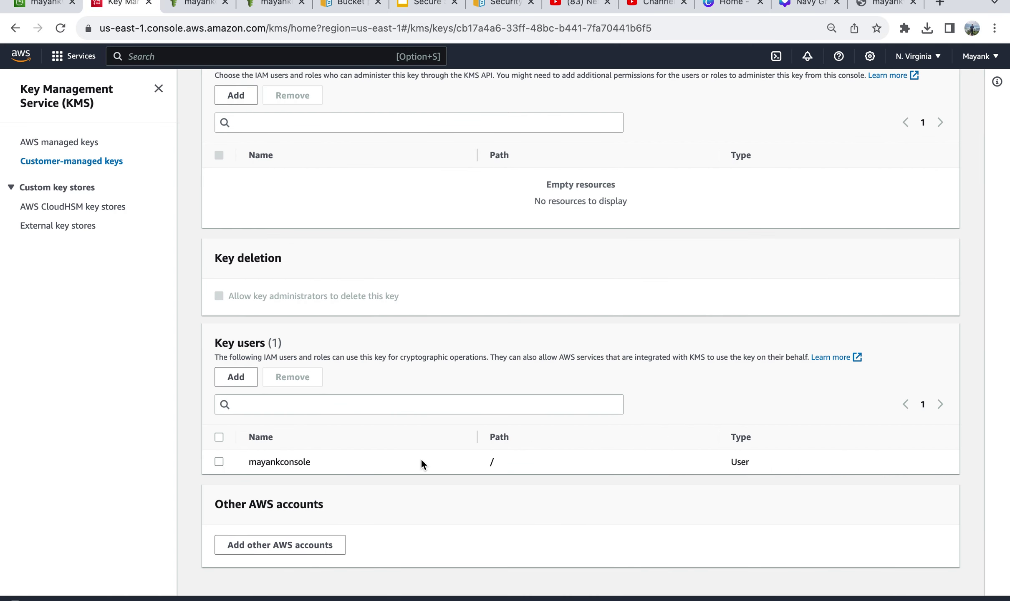
{"action": "scroll", "coordinate": [420, 458], "scroll_direction": "up", "scroll_amount": 1}
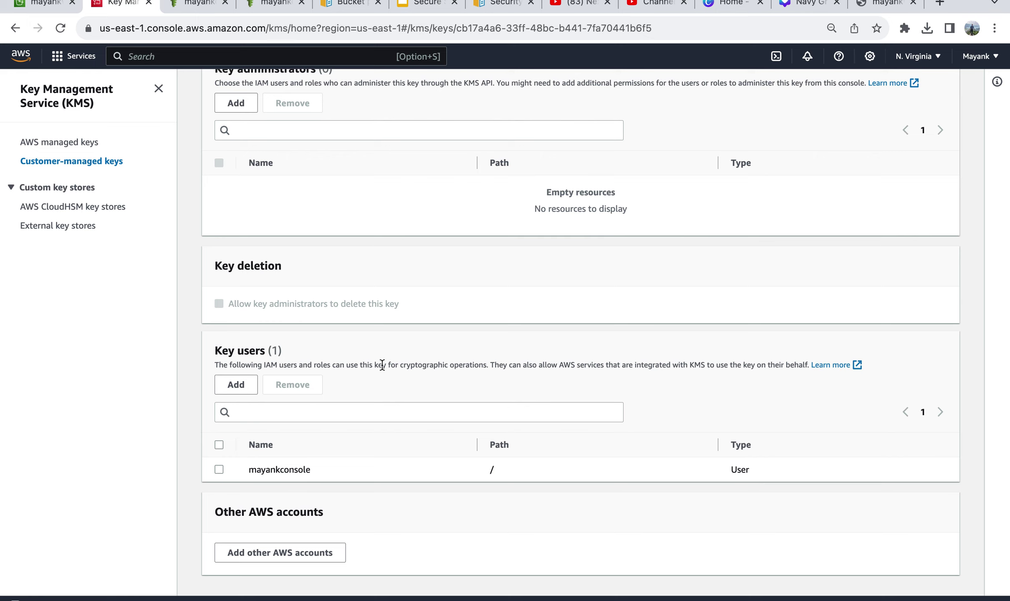
{"action": "double_click", "coordinate": [422, 364]}
{"action": "double_click", "coordinate": [474, 365]}
{"action": "scroll", "coordinate": [432, 363], "scroll_direction": "up", "scroll_amount": 9}
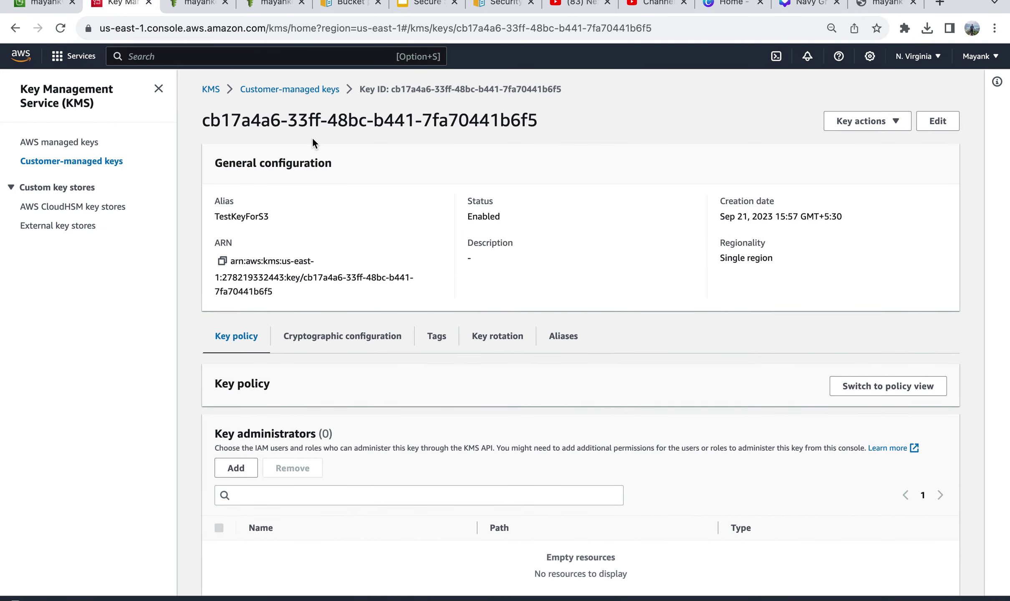
Switch to the IAM user's session in Safari, reopen chromadb.txt from the bucket's object list and view the file's contents
{"action": "key", "text": "ctrl+Up"}
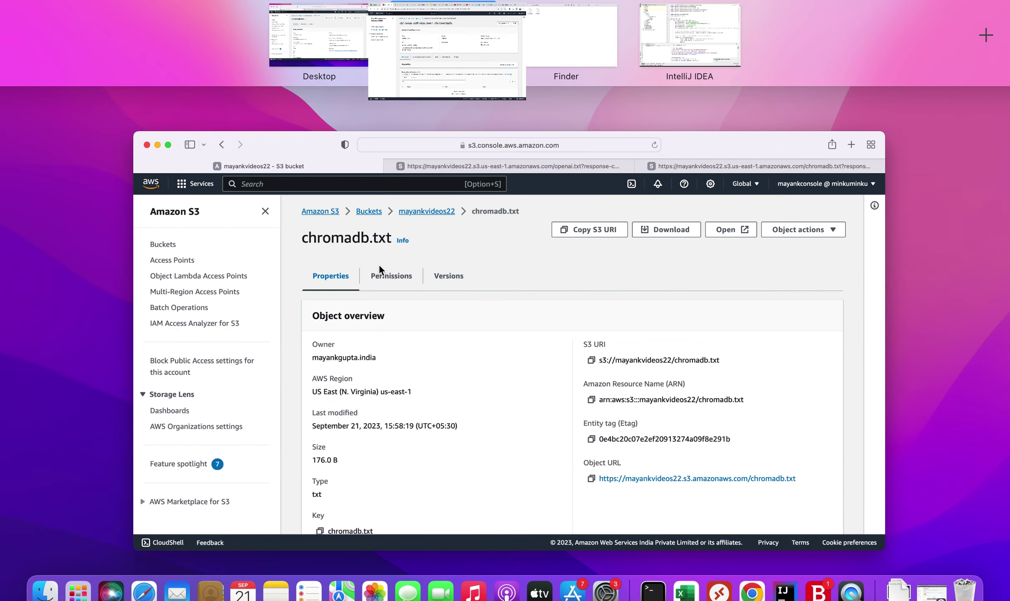
{"action": "left_click", "coordinate": [395, 281]}
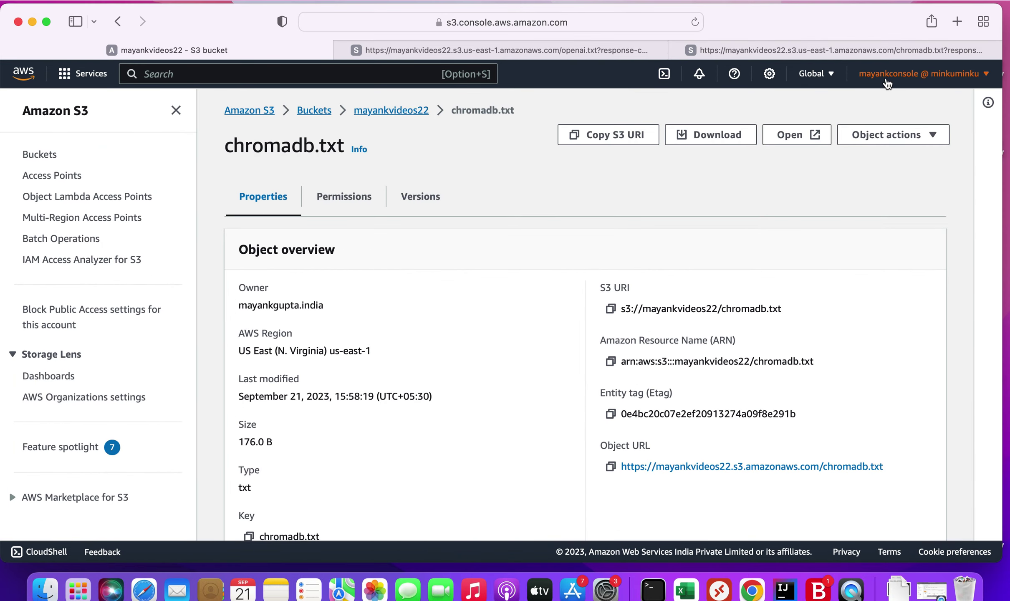
{"action": "left_click", "coordinate": [383, 110]}
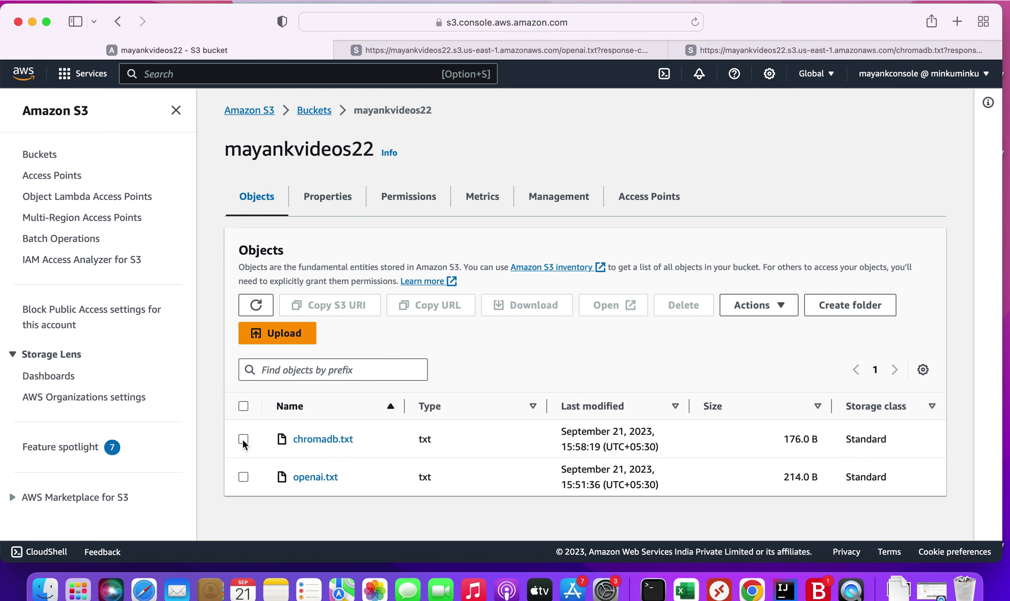
{"action": "left_click", "coordinate": [326, 443]}
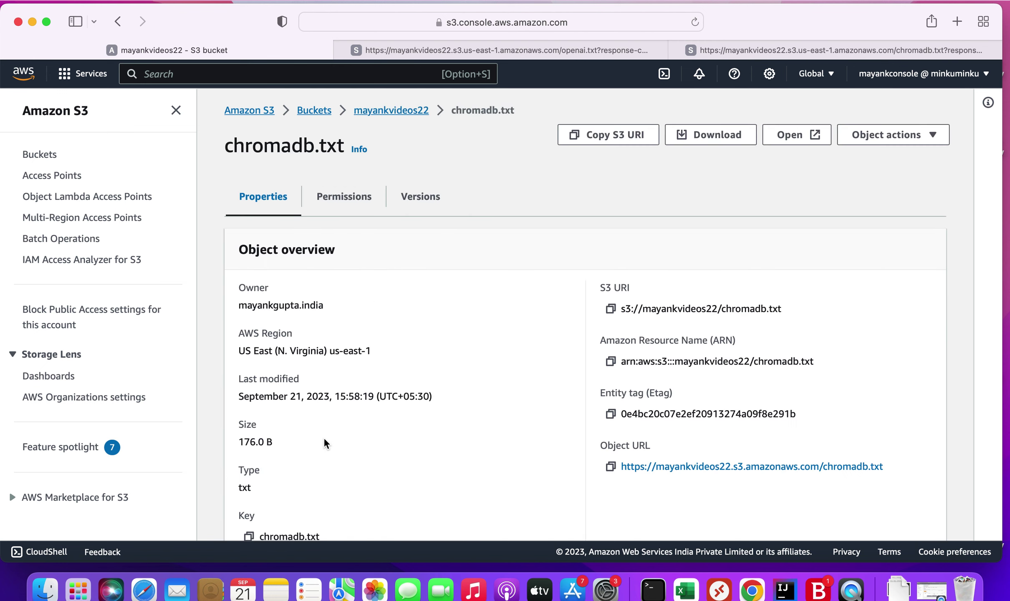
{"action": "scroll", "coordinate": [457, 330], "scroll_direction": "down", "scroll_amount": 2}
{"action": "scroll", "coordinate": [457, 330], "scroll_direction": "up", "scroll_amount": 2}
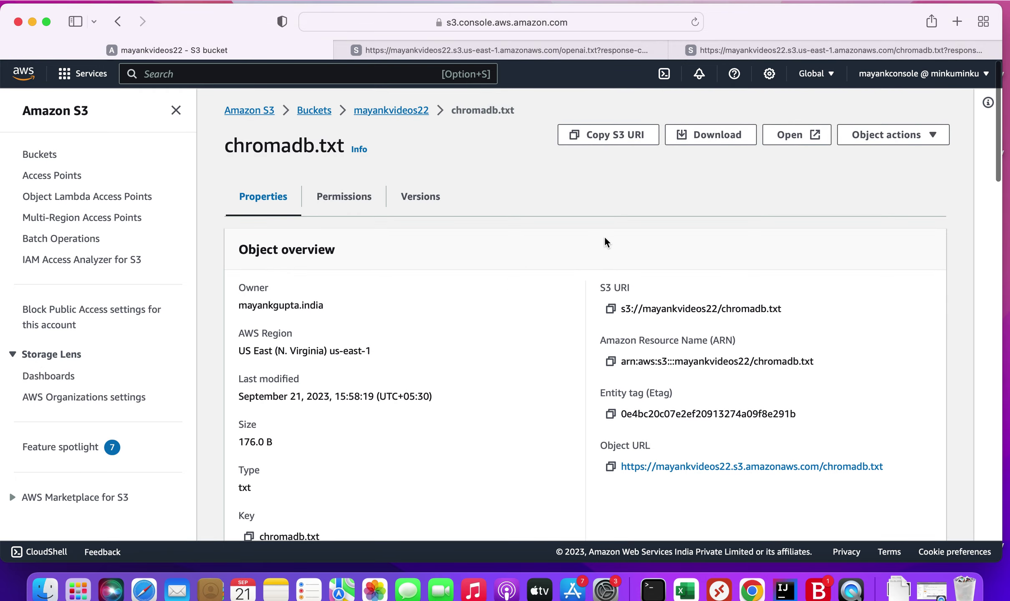
{"action": "left_click", "coordinate": [801, 136]}
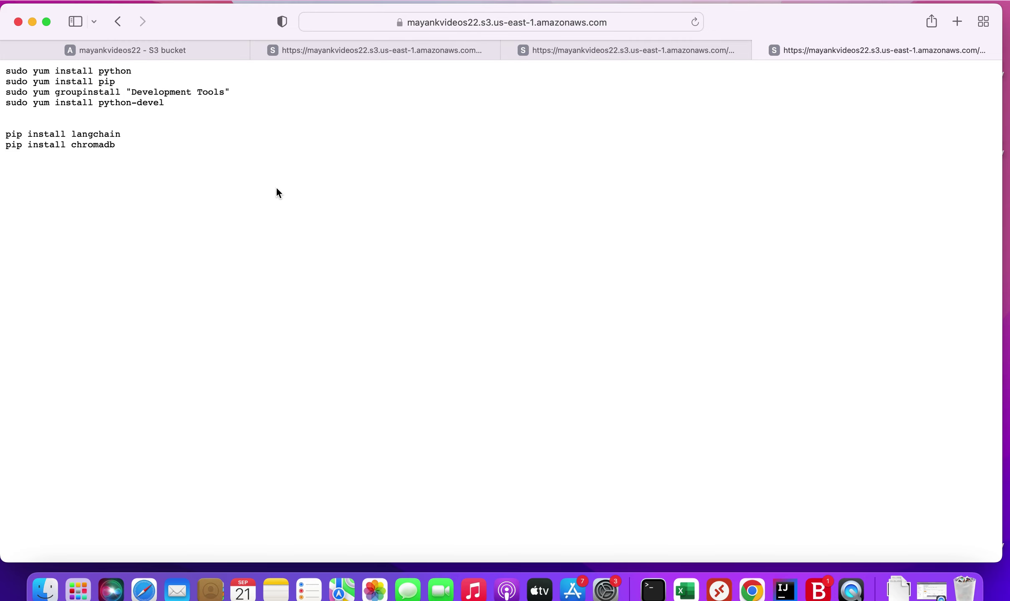
Return to the chromadb.txt object page and review its properties down to the storage class and server-side encryption settings
{"action": "left_click", "coordinate": [141, 49]}
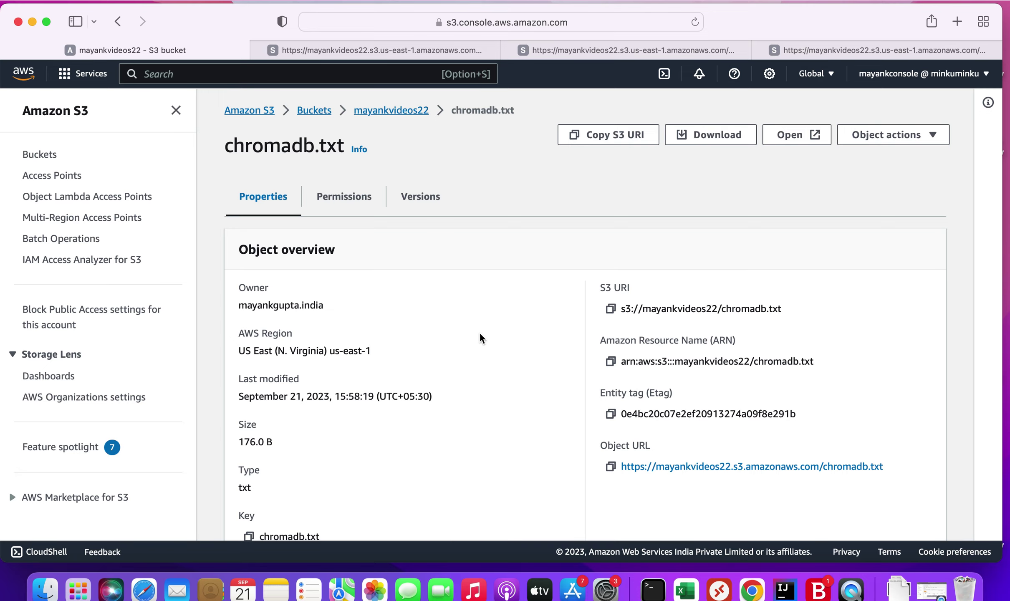
{"action": "scroll", "coordinate": [480, 338], "scroll_direction": "down", "scroll_amount": 7}
{"action": "scroll", "coordinate": [480, 338], "scroll_direction": "up", "scroll_amount": 7}
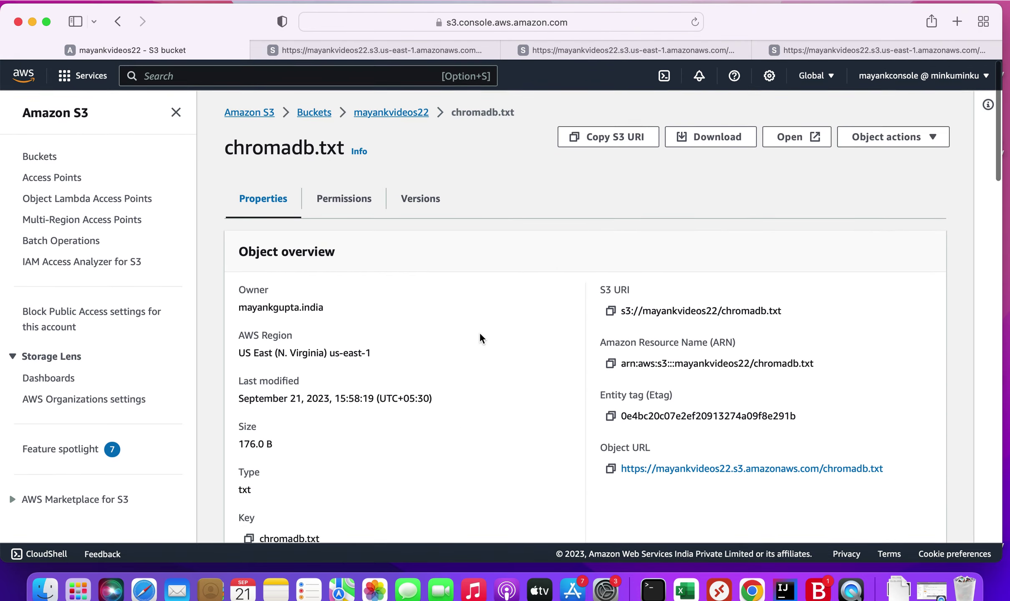
{"action": "scroll", "coordinate": [480, 334], "scroll_direction": "down", "scroll_amount": 7}
{"action": "scroll", "coordinate": [480, 334], "scroll_direction": "up", "scroll_amount": 7}
{"action": "scroll", "coordinate": [480, 334], "scroll_direction": "down", "scroll_amount": 7}
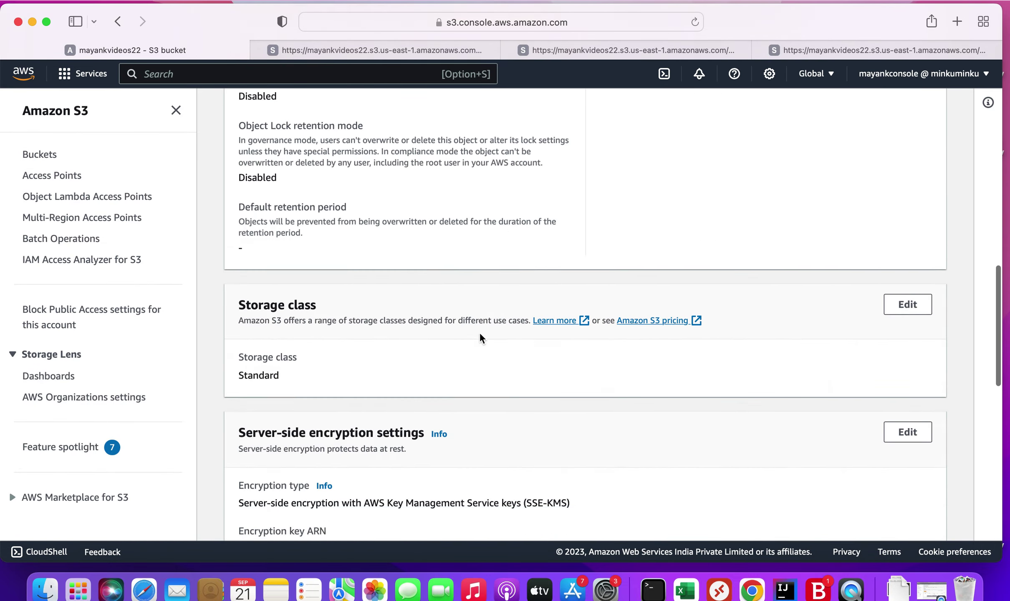
{"action": "scroll", "coordinate": [480, 337], "scroll_direction": "up", "scroll_amount": 7}
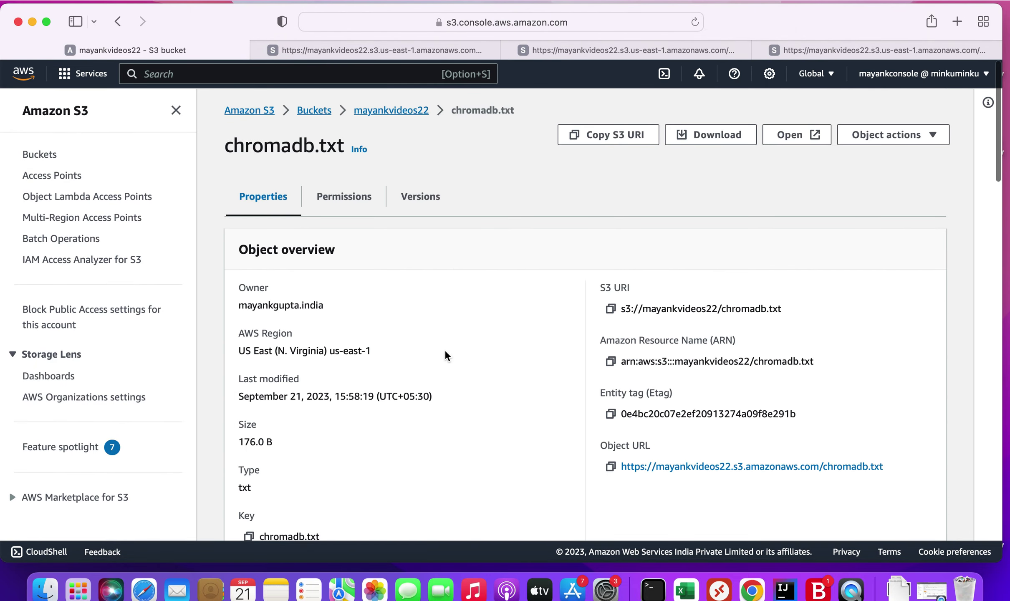